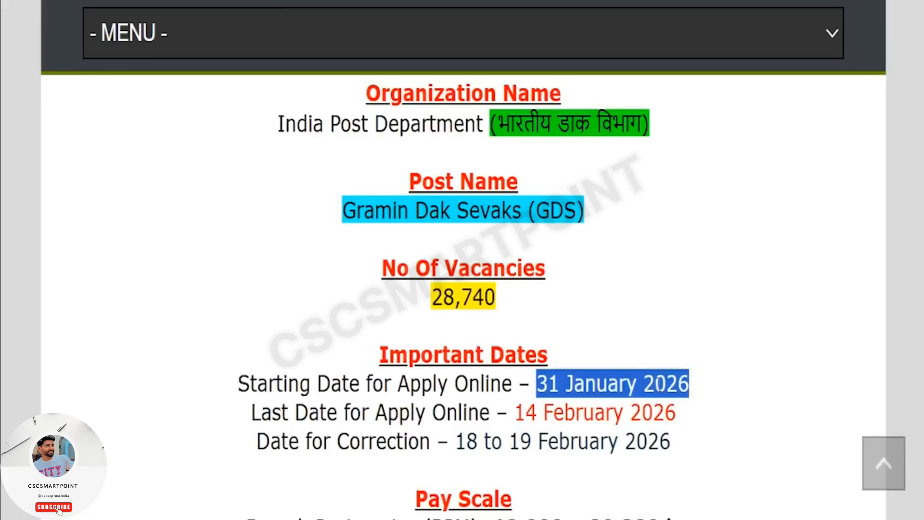
- Highlight the post name, number of vacancies and organization name in the India Post GDS recruitment article
click(621, 349)
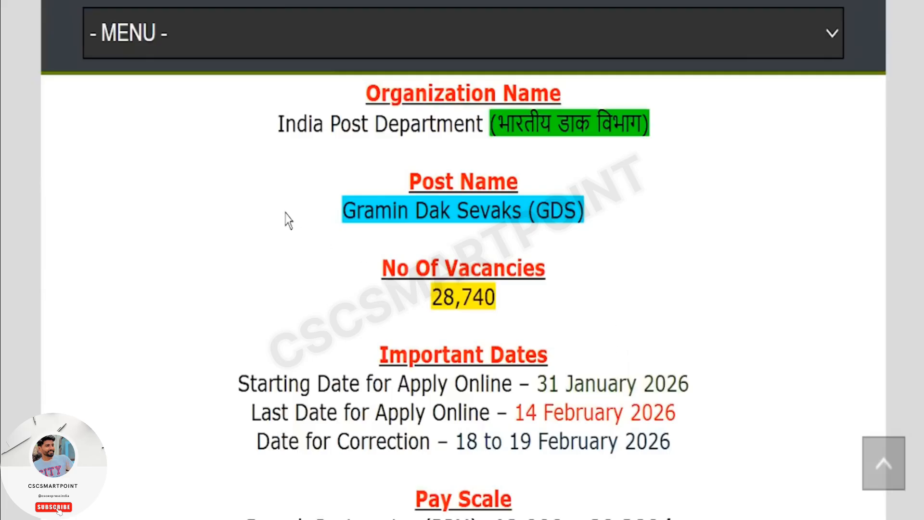
drag(286, 214, 649, 219)
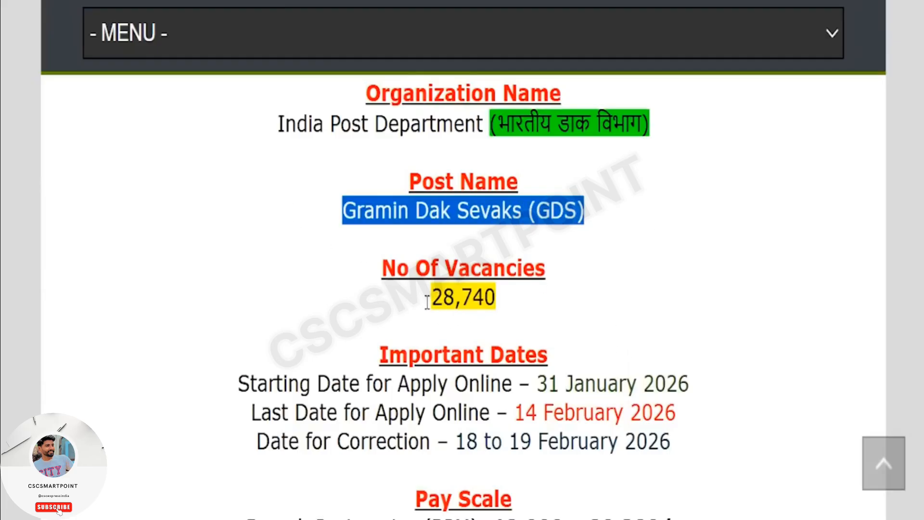
drag(381, 295, 523, 302)
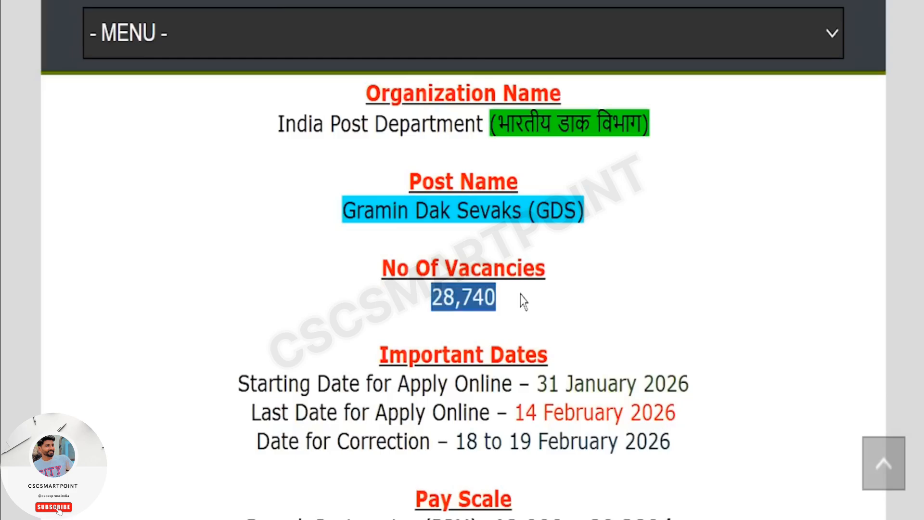
scroll(528, 302, up, 2)
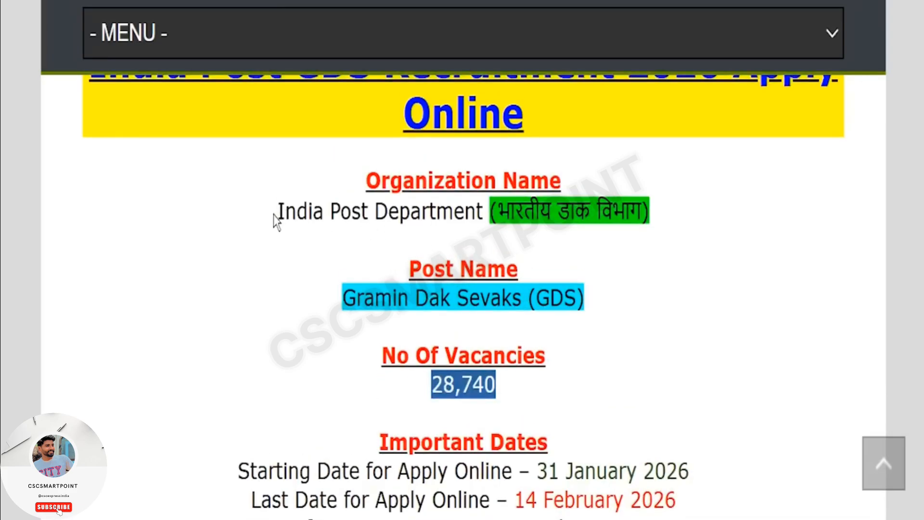
drag(276, 219, 736, 221)
click(642, 311)
scroll(644, 310, up, 2)
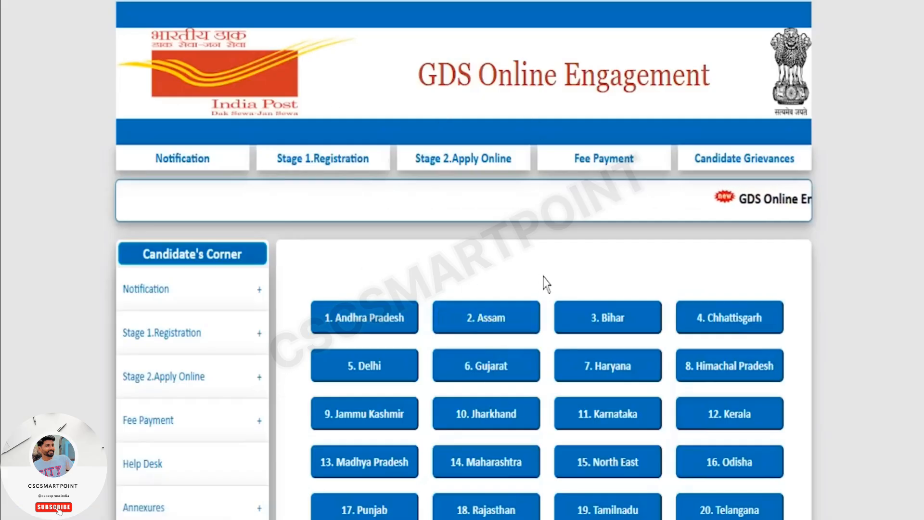
- Examine the GDS Online Engagement portal's home page, including its Candidate's Corner and list of state circles
scroll(547, 284, down, 3)
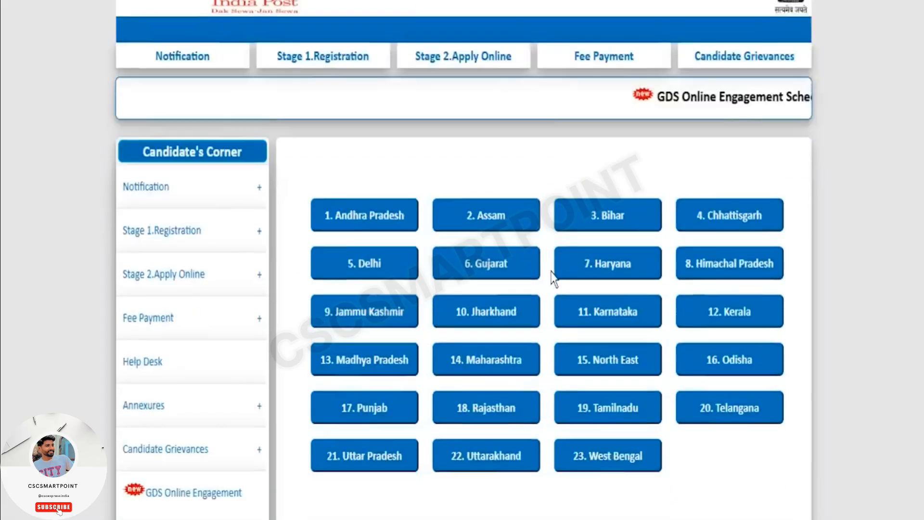
scroll(550, 294, up, 4)
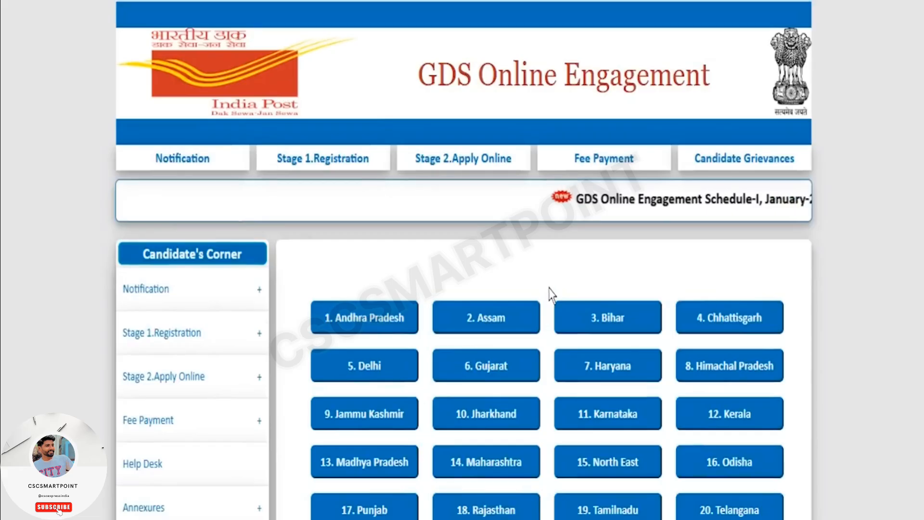
scroll(550, 294, down, 5)
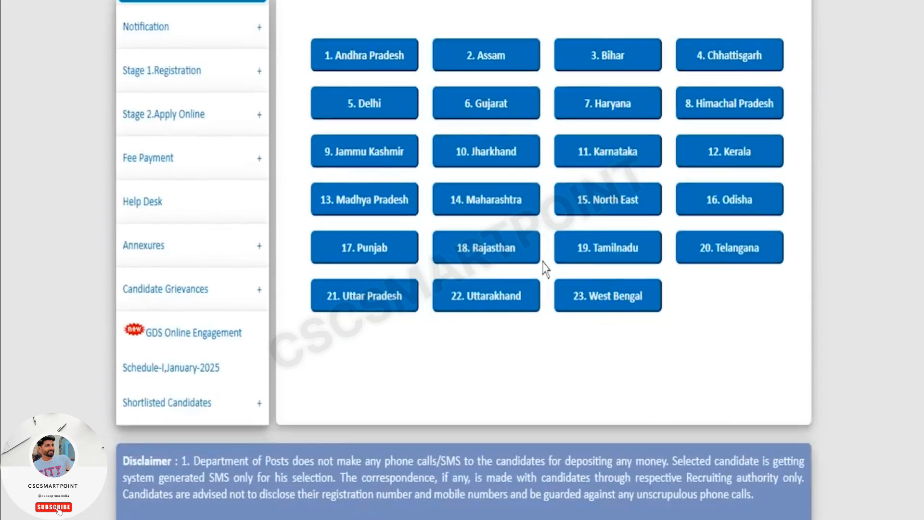
scroll(539, 274, down, 4)
scroll(473, 301, up, 9)
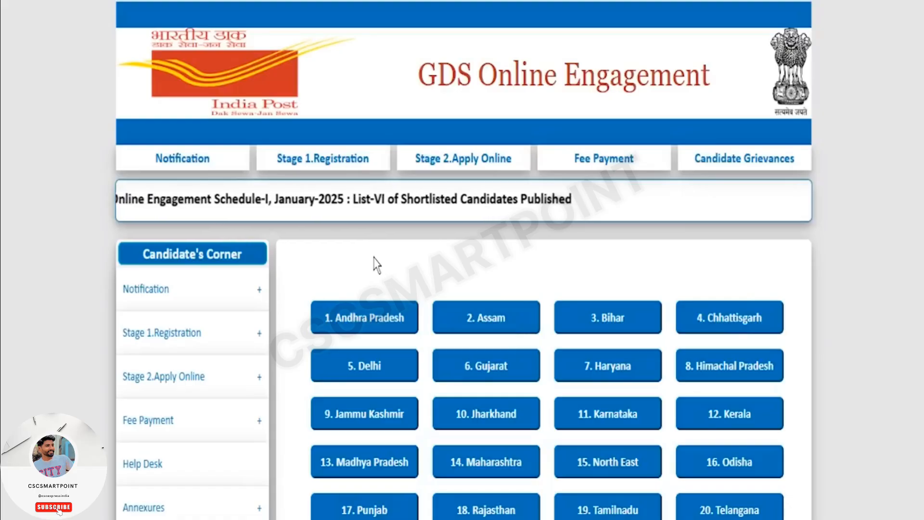
scroll(339, 275, down, 4)
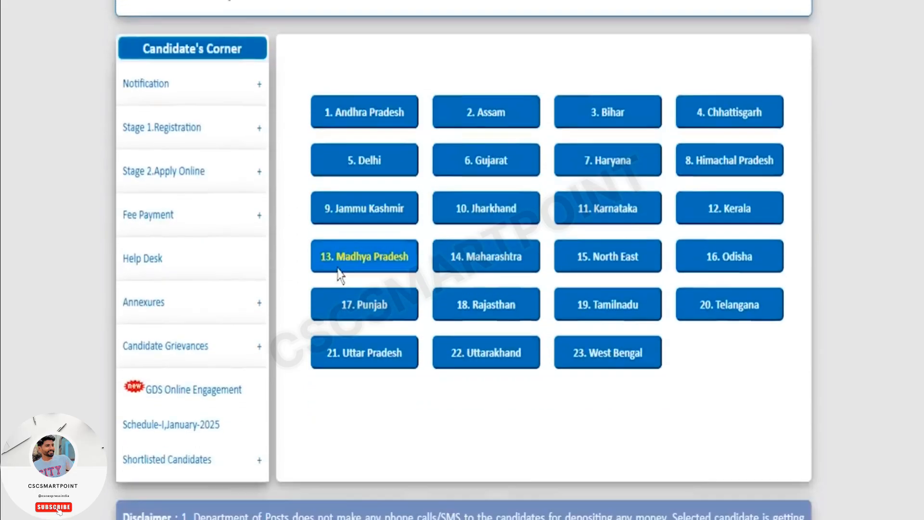
scroll(341, 275, down, 5)
scroll(339, 289, up, 10)
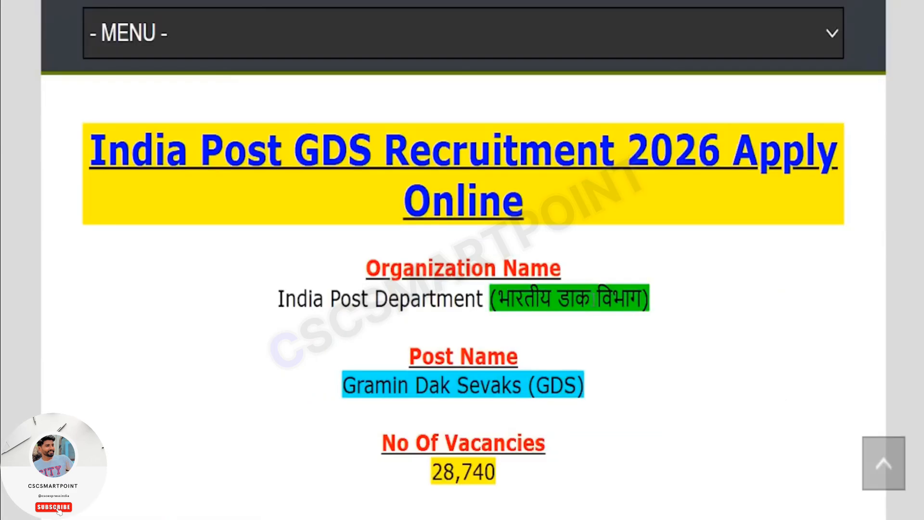
scroll(628, 351, down, 3)
- Highlight the last date for applying online in the recruitment article and read its introduction
drag(512, 415, 767, 415)
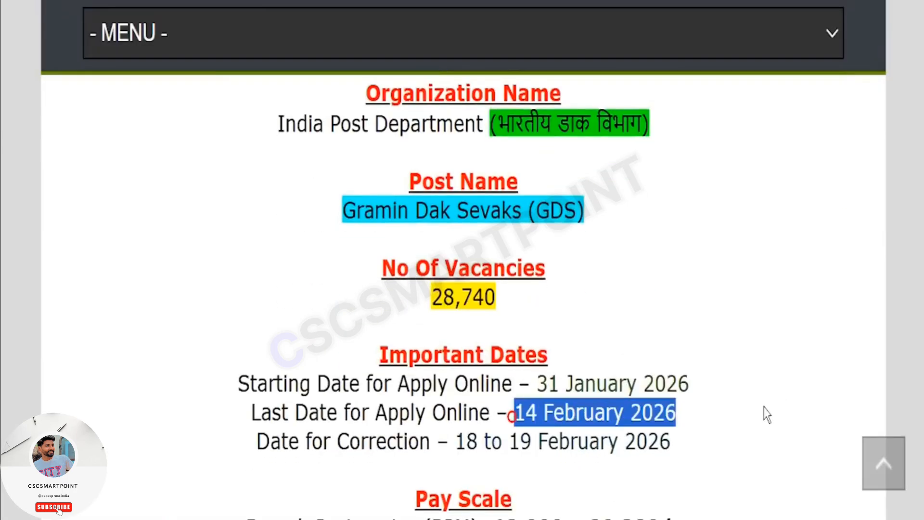
scroll(638, 380, up, 3)
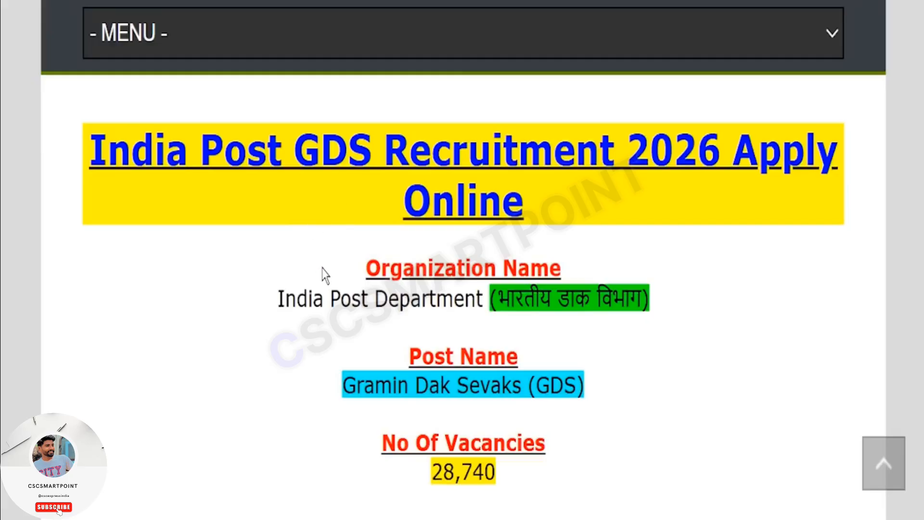
scroll(326, 275, up, 10)
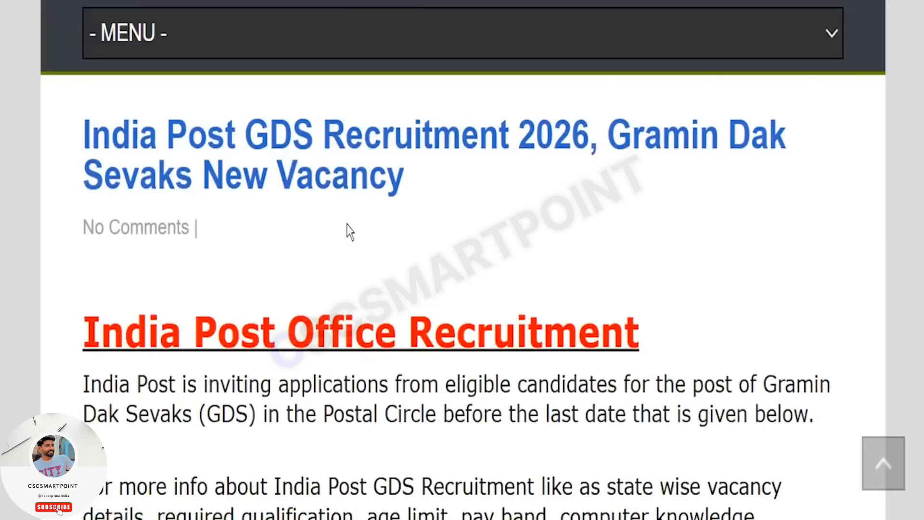
scroll(351, 236, down, 4)
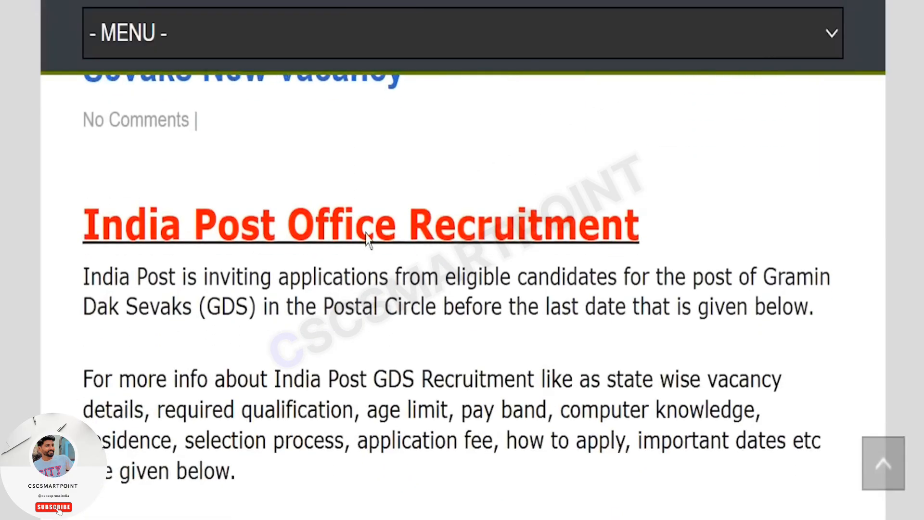
scroll(368, 240, down, 1)
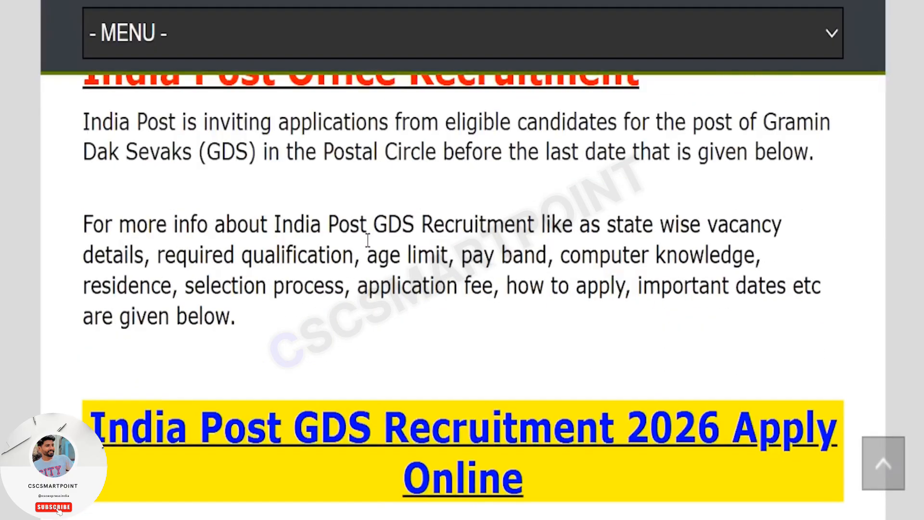
scroll(367, 240, down, 4)
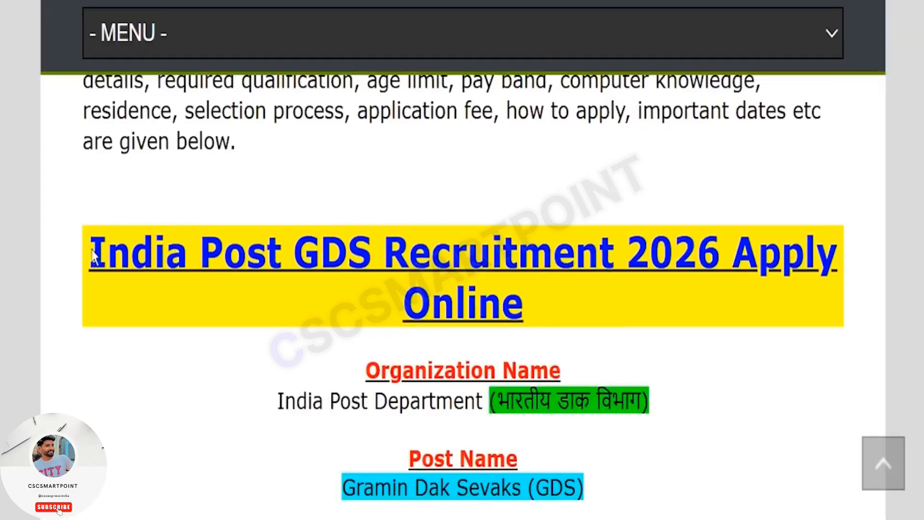
- Highlight the "India Post GDS Recruitment 2026 Apply Online" heading and clear the selection
drag(75, 242, 600, 262)
drag(576, 302, 267, 280)
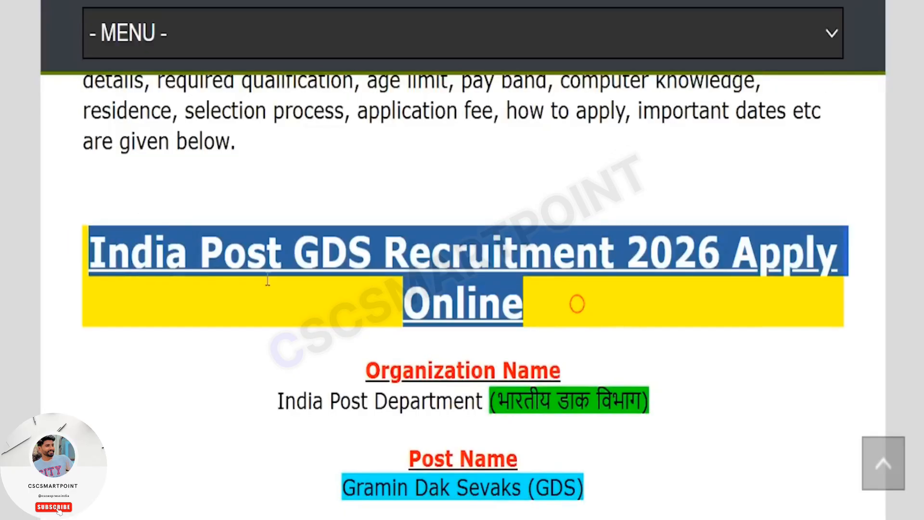
click(268, 279)
- Highlight the organization, post name and vacancy number below the yellow article heading
scroll(283, 252, down, 4)
drag(235, 225, 680, 227)
drag(269, 306, 701, 317)
scroll(698, 306, down, 2)
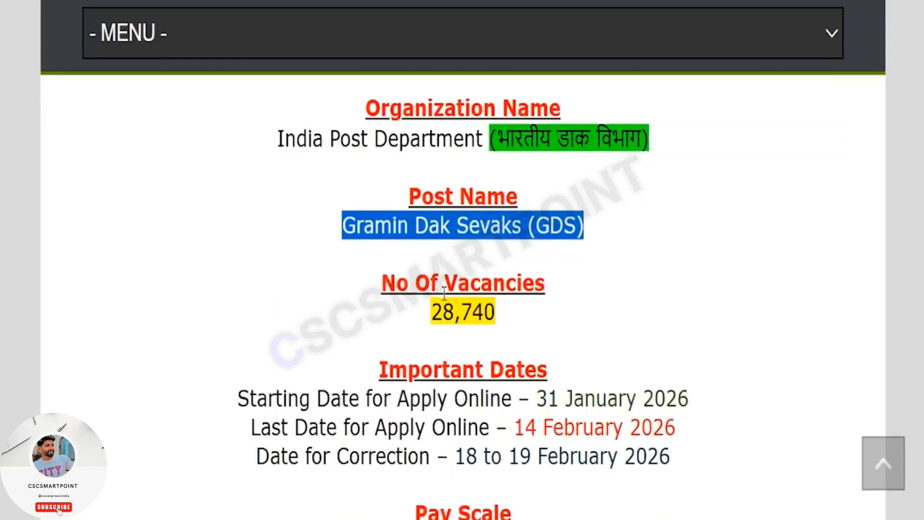
drag(353, 304, 537, 316)
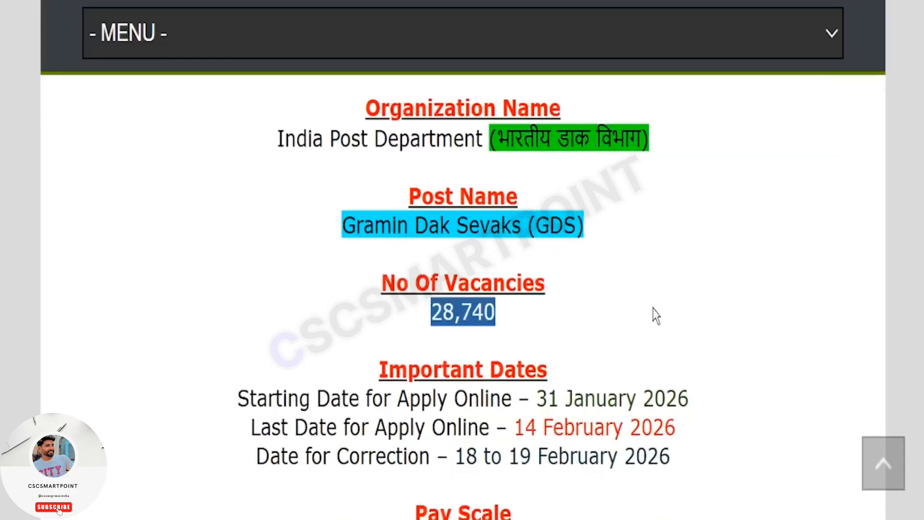
- Highlight the starting date and the last date for online application under Important Dates
scroll(693, 302, down, 2)
drag(230, 312, 709, 321)
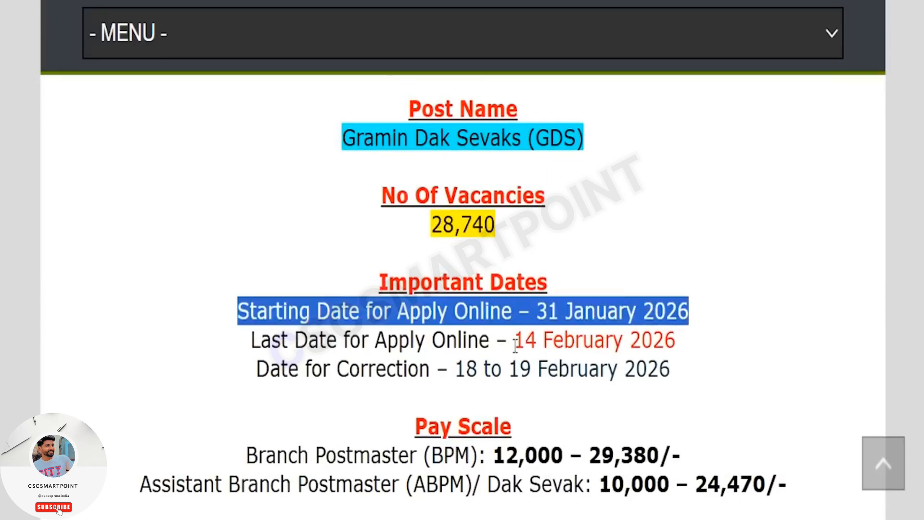
drag(514, 342, 654, 337)
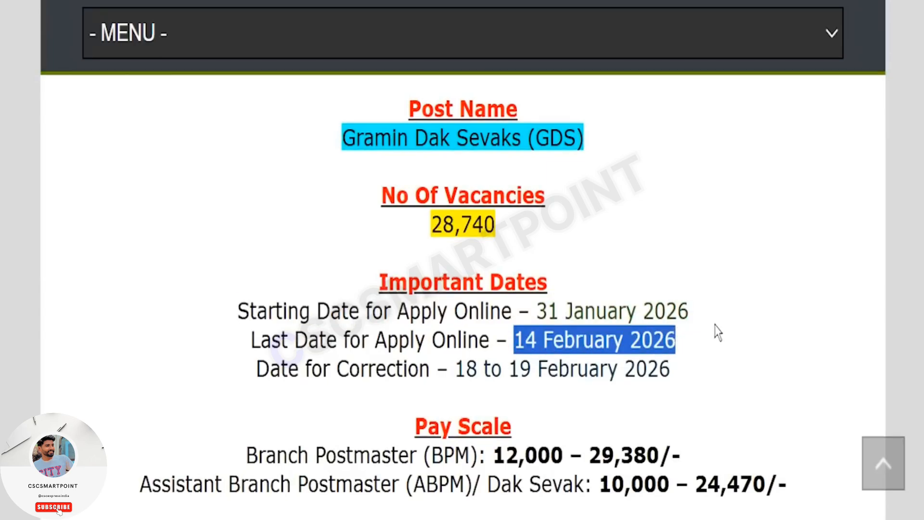
- Highlight the pay ranges for both postmaster grades and the required educational qualification
scroll(735, 321, down, 4)
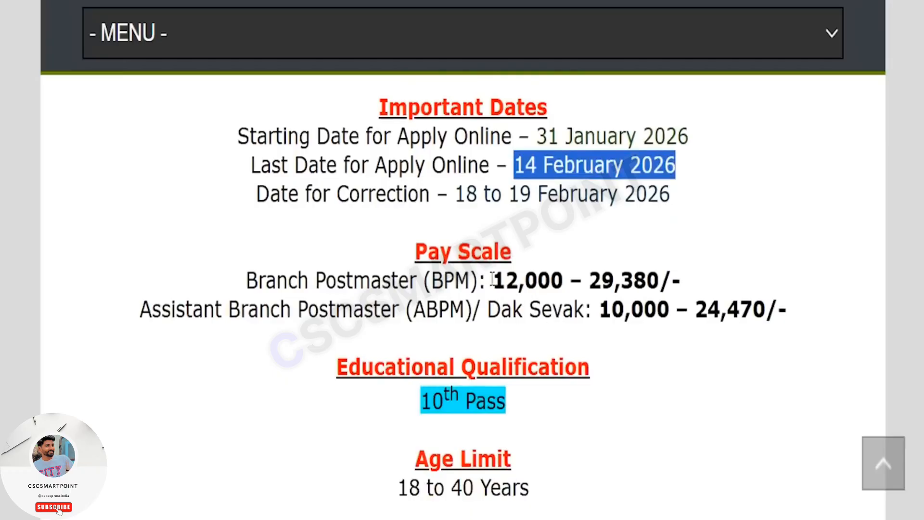
drag(492, 280, 689, 290)
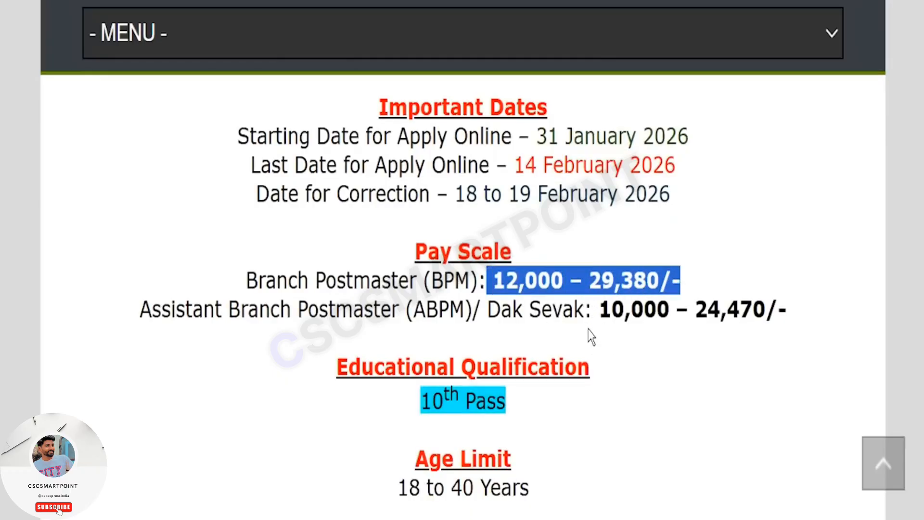
drag(600, 310, 807, 309)
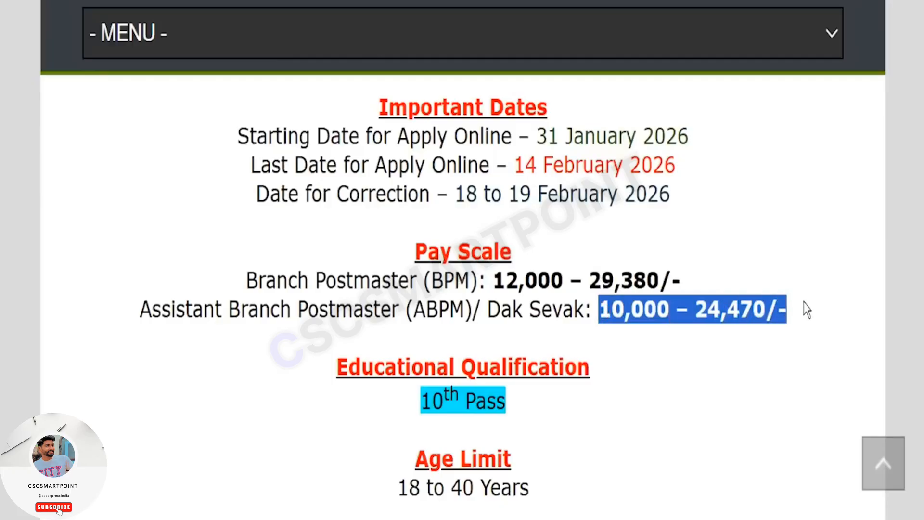
triple_click(317, 401)
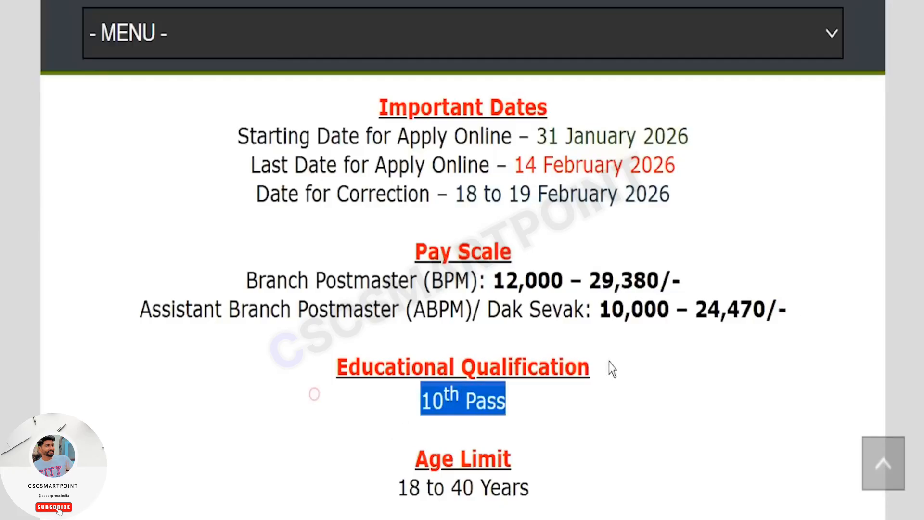
- Highlight the age limit, the application fee for each category and the fee payment mode
scroll(607, 342, down, 3)
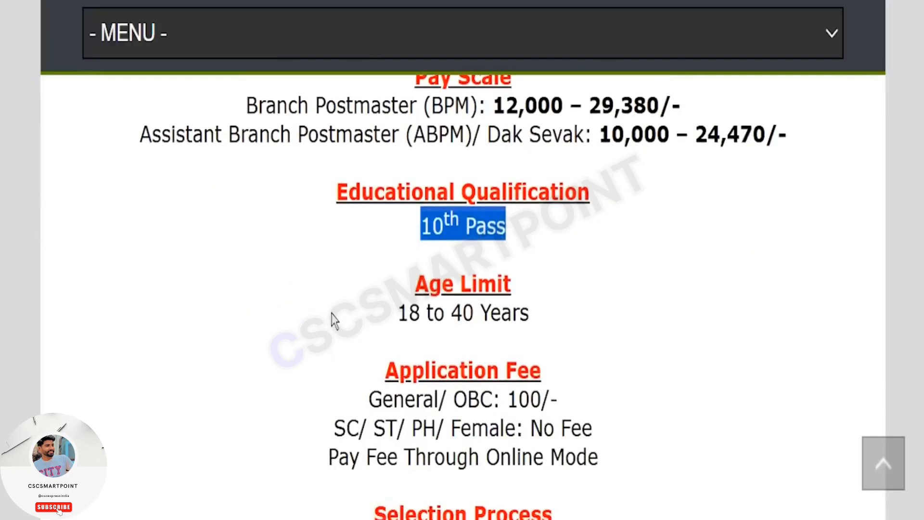
drag(335, 320, 578, 319)
scroll(553, 299, down, 2)
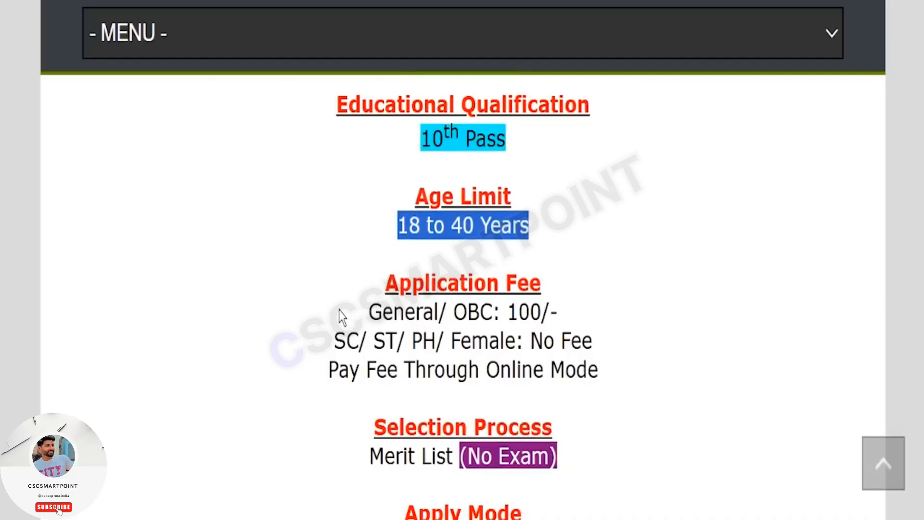
drag(341, 317, 582, 316)
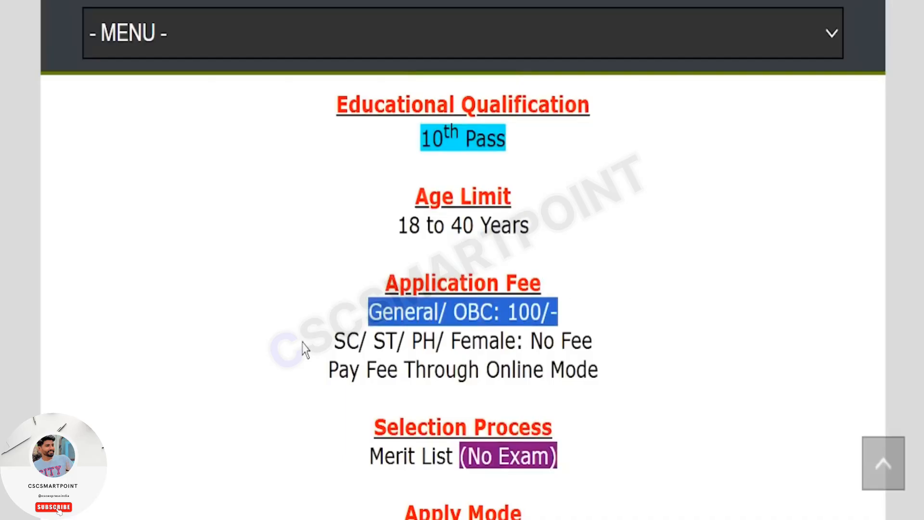
drag(304, 342, 630, 355)
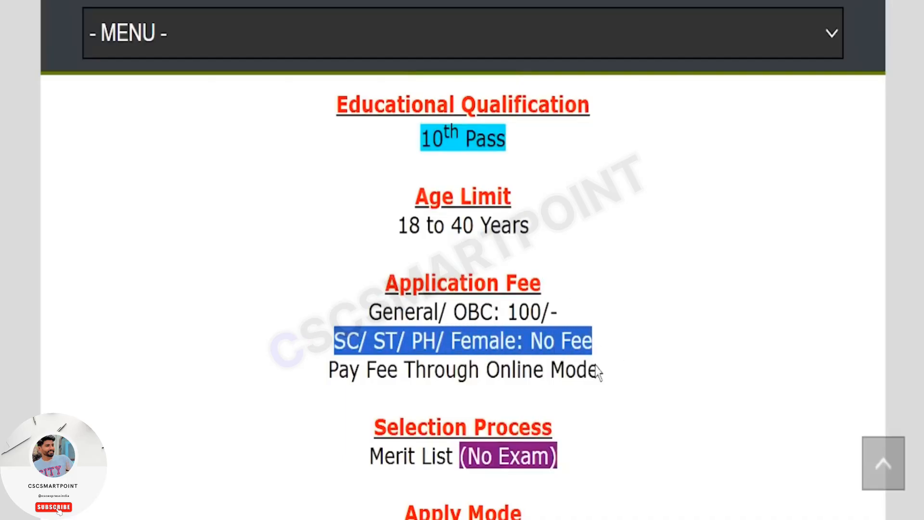
drag(486, 372, 628, 367)
- Highlight the selection process, apply mode and job location details in the article
scroll(611, 322, down, 4)
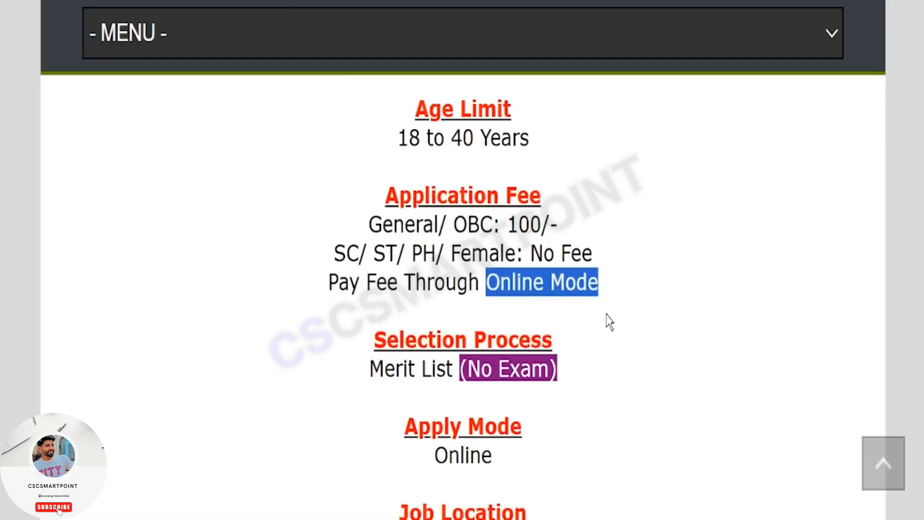
drag(449, 274, 591, 279)
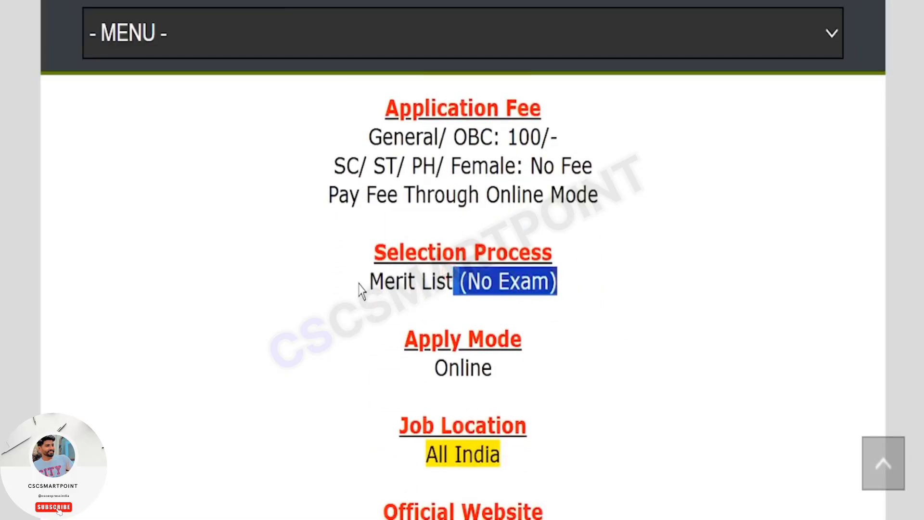
drag(359, 283, 599, 291)
drag(360, 373, 536, 374)
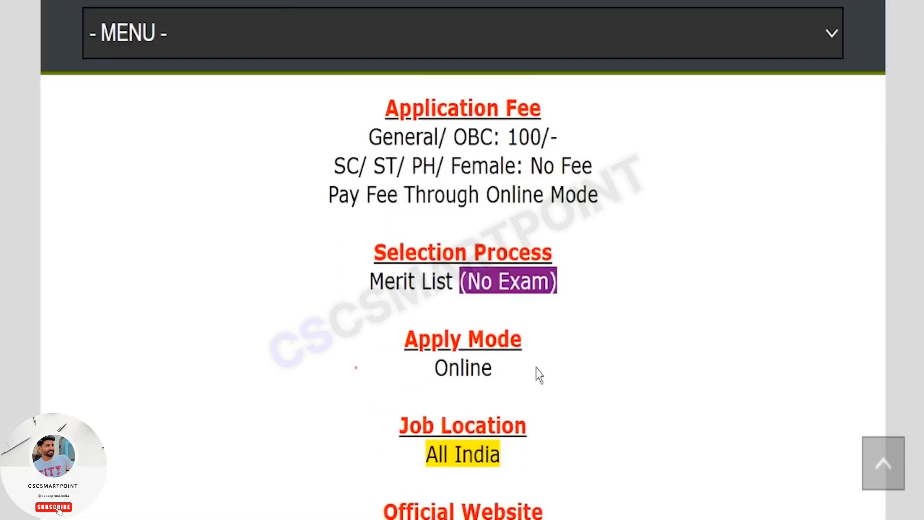
drag(393, 456, 534, 458)
scroll(621, 322, down, 3)
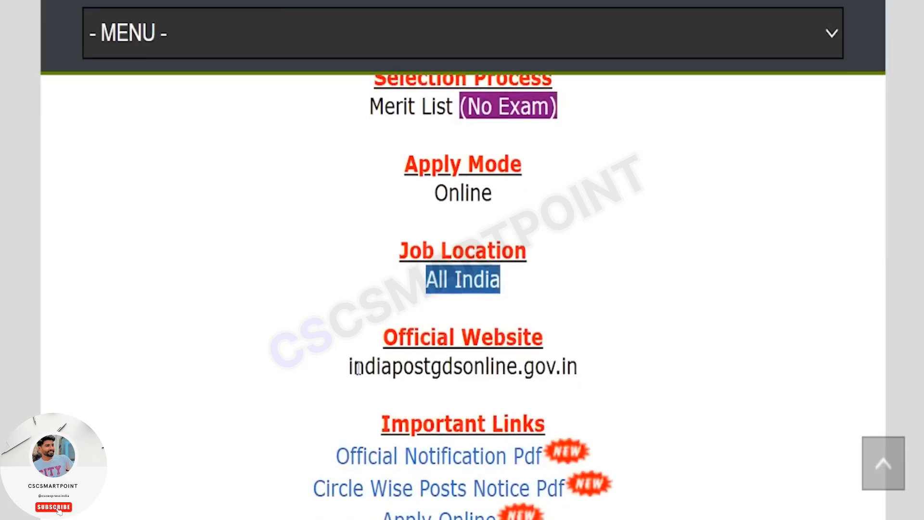
- Highlight the official website address and bring up the article's Important Links section
drag(296, 375, 623, 371)
scroll(674, 371, down, 2)
click(691, 360)
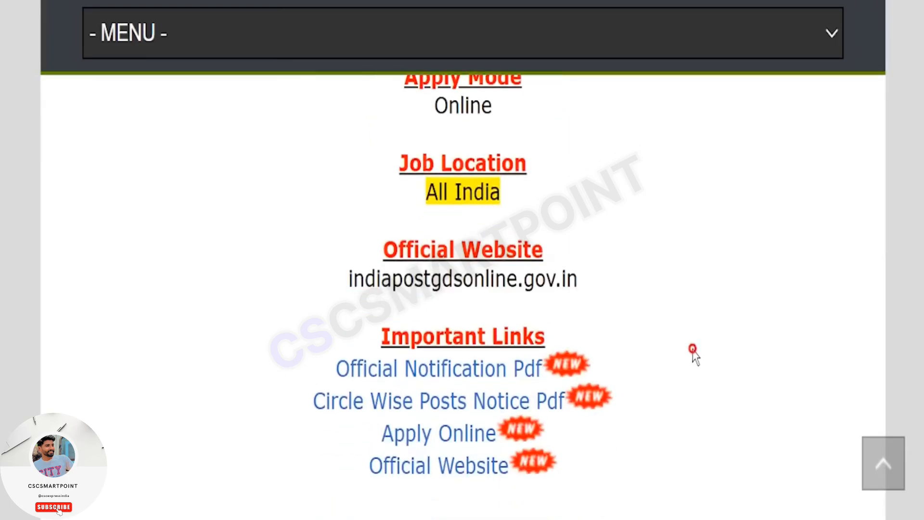
- Highlight the Official Notification Pdf, Circle Wise Posts Notice Pdf and Apply Online entries under Important Links
scroll(712, 356, down, 1)
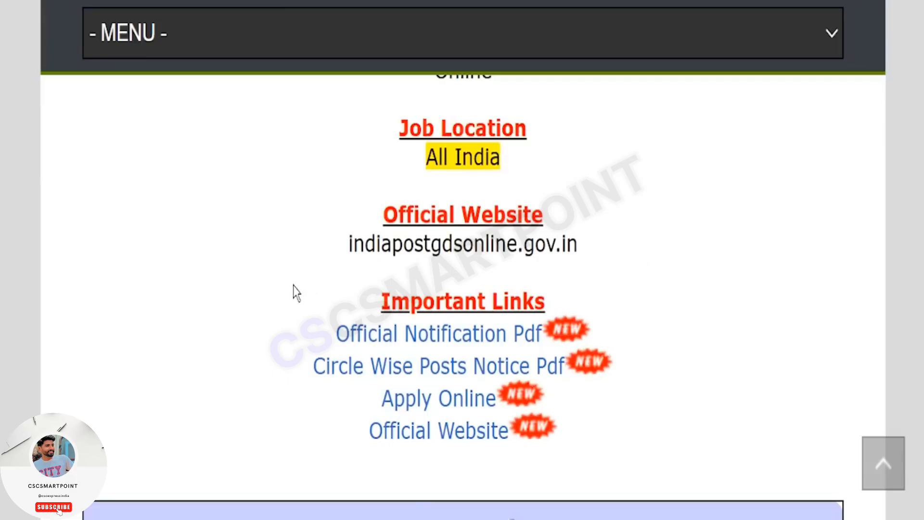
drag(305, 331, 541, 333)
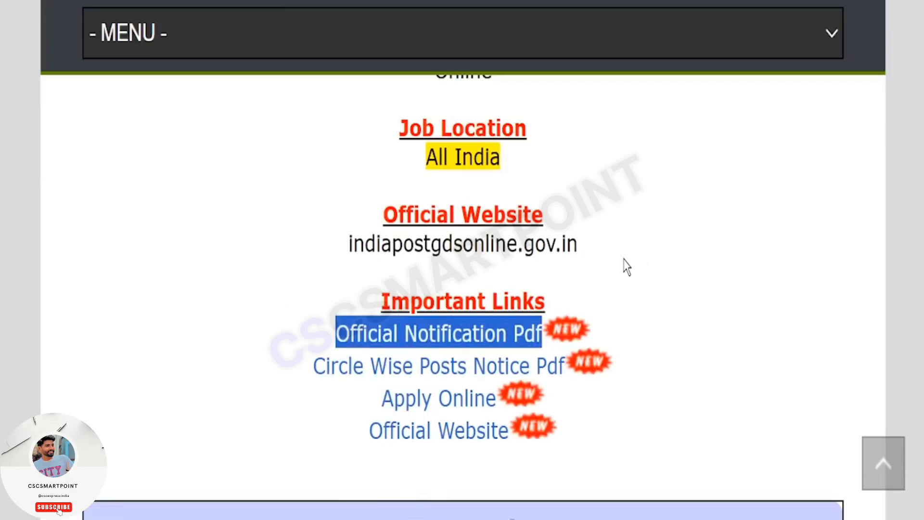
scroll(650, 258, down, 2)
scroll(655, 257, down, 1)
click(676, 224)
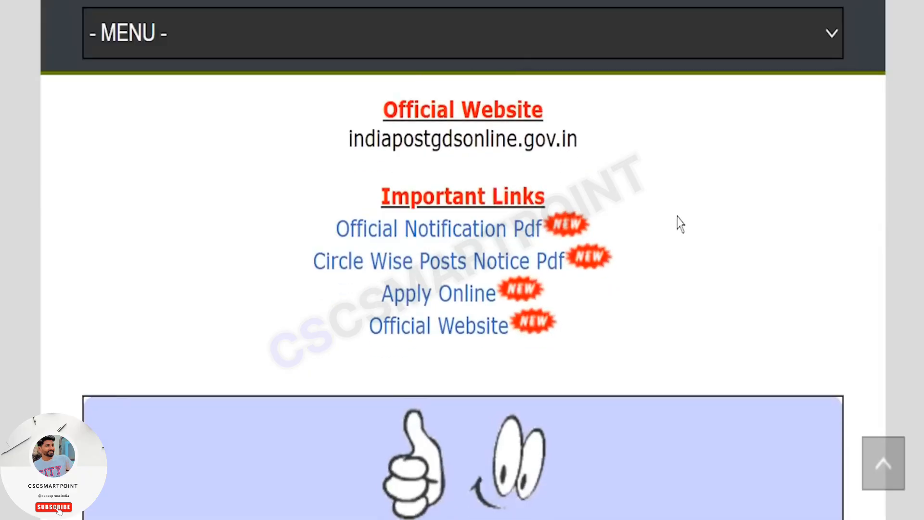
drag(256, 262, 570, 292)
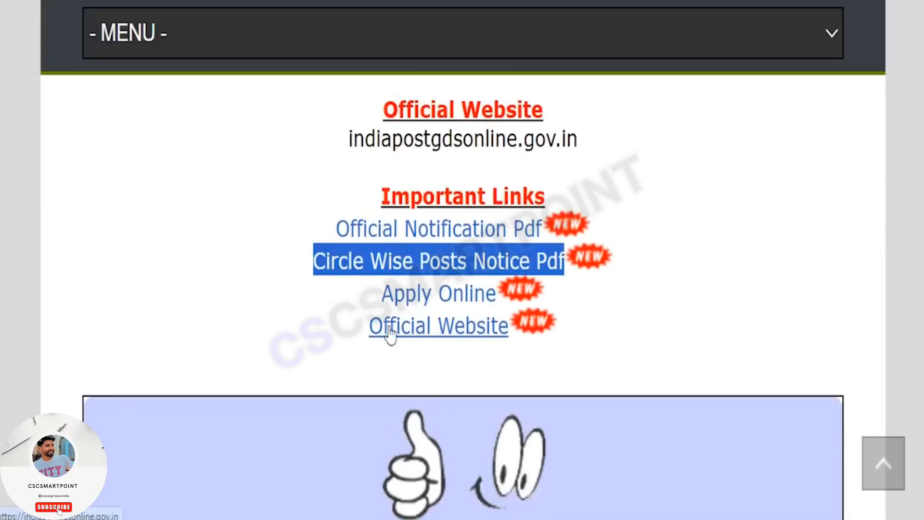
click(336, 363)
drag(319, 299, 497, 303)
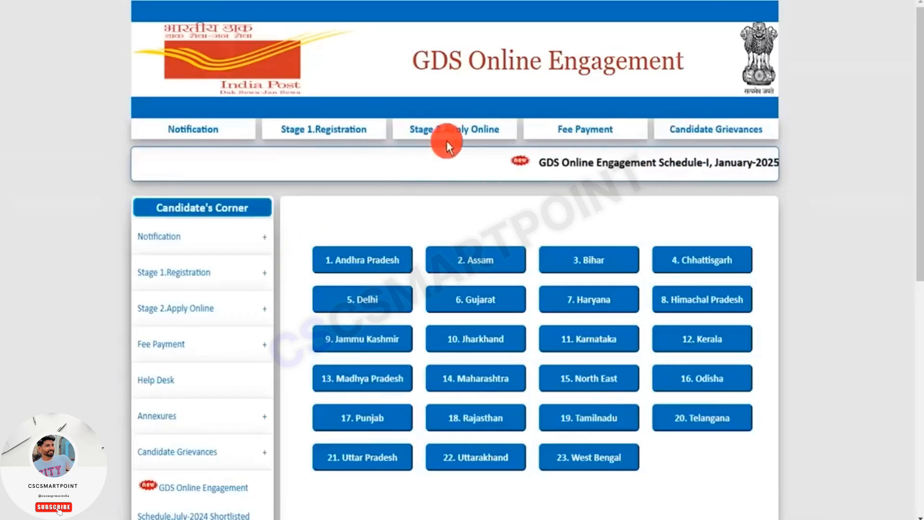
- Open the Stage 2 Apply form and examine its registration number field and list of circles
click(454, 130)
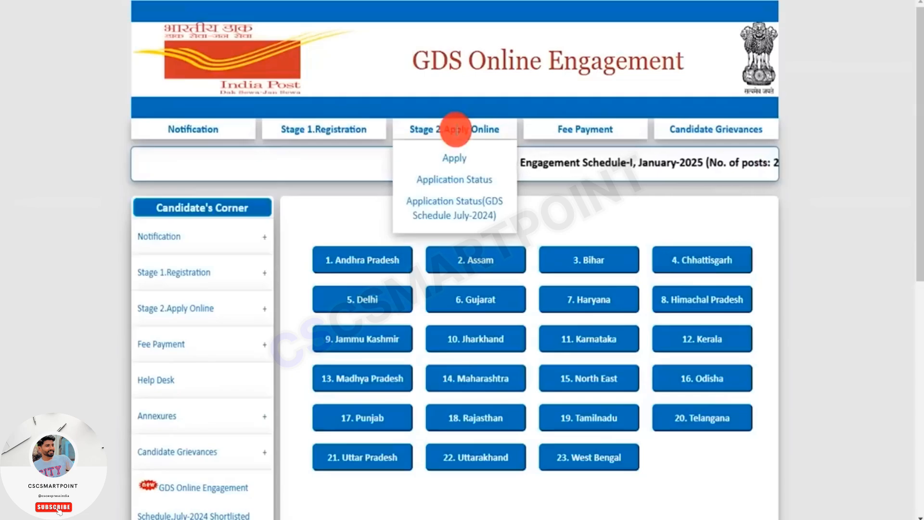
click(455, 161)
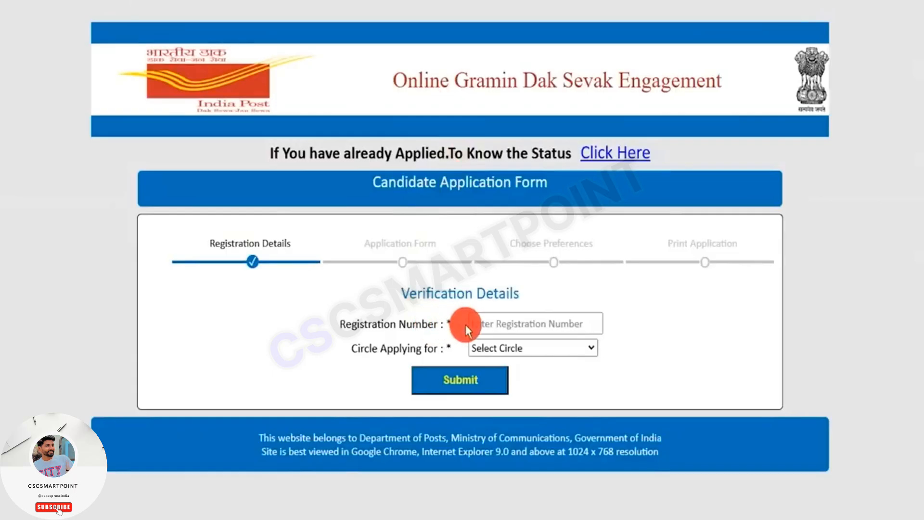
click(483, 324)
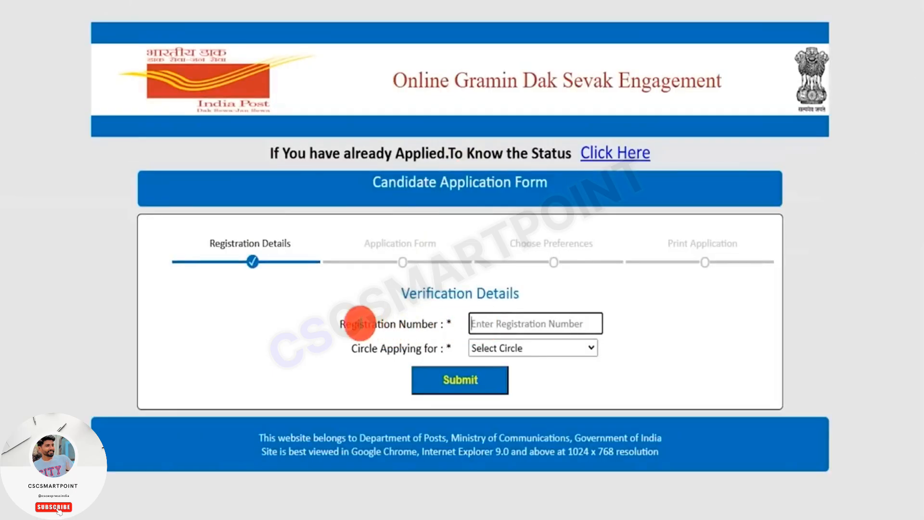
drag(360, 323, 409, 347)
click(493, 345)
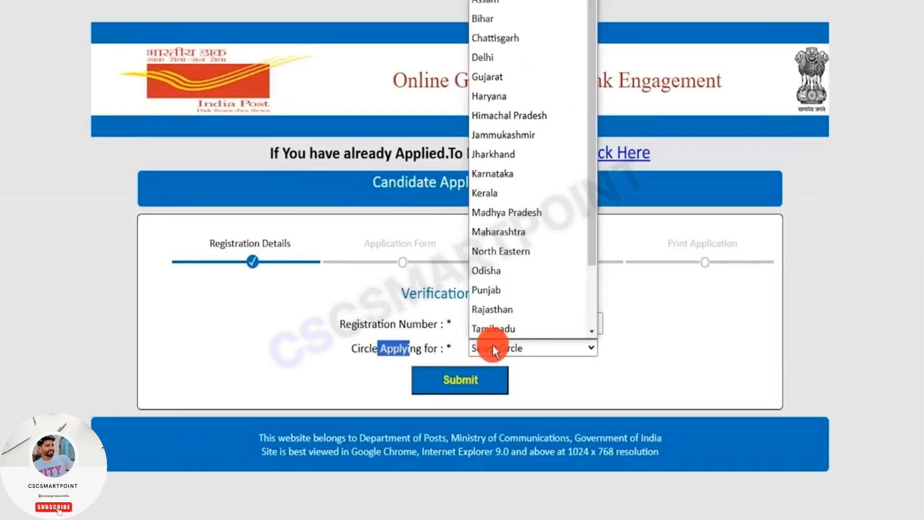
click(538, 365)
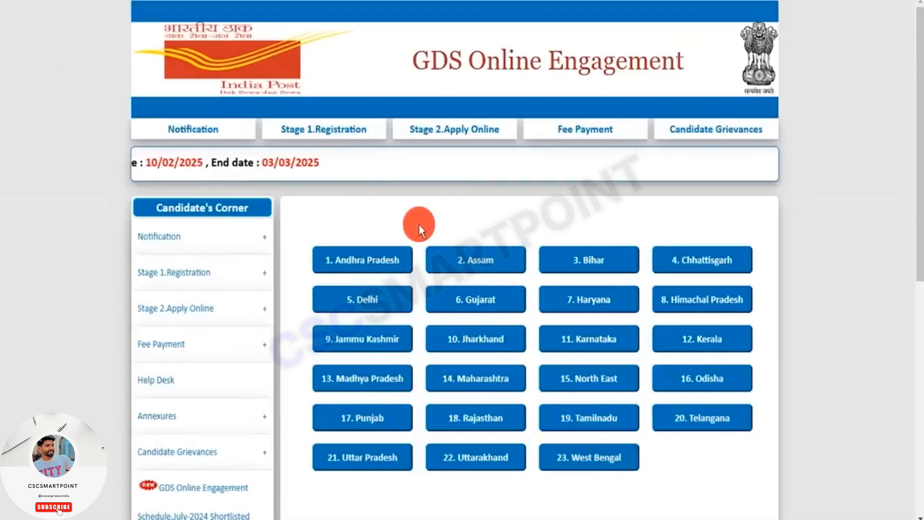
- Open the Stage 1 Registration form from the GDS Online Engagement home page
click(419, 227)
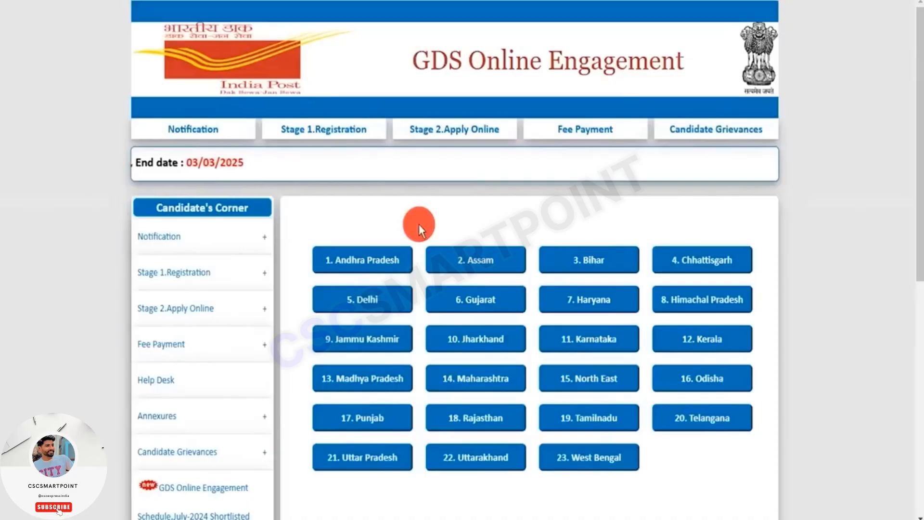
click(332, 128)
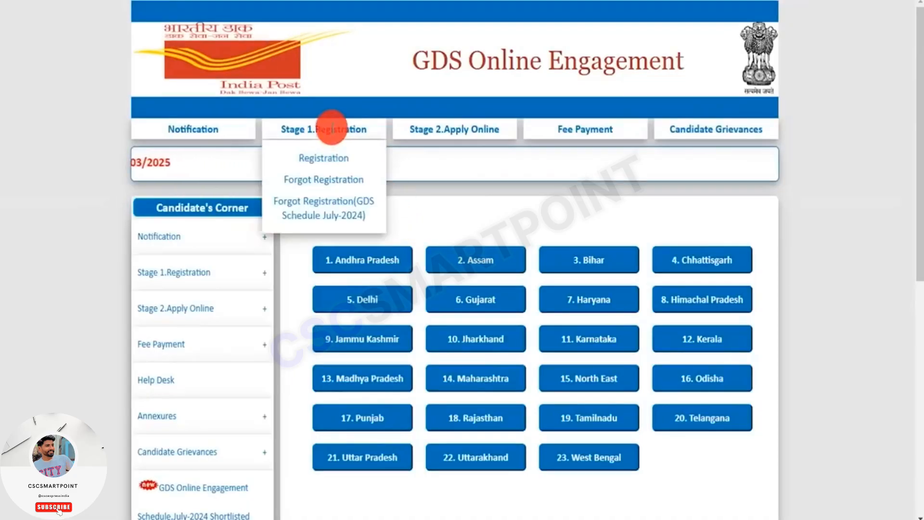
click(335, 158)
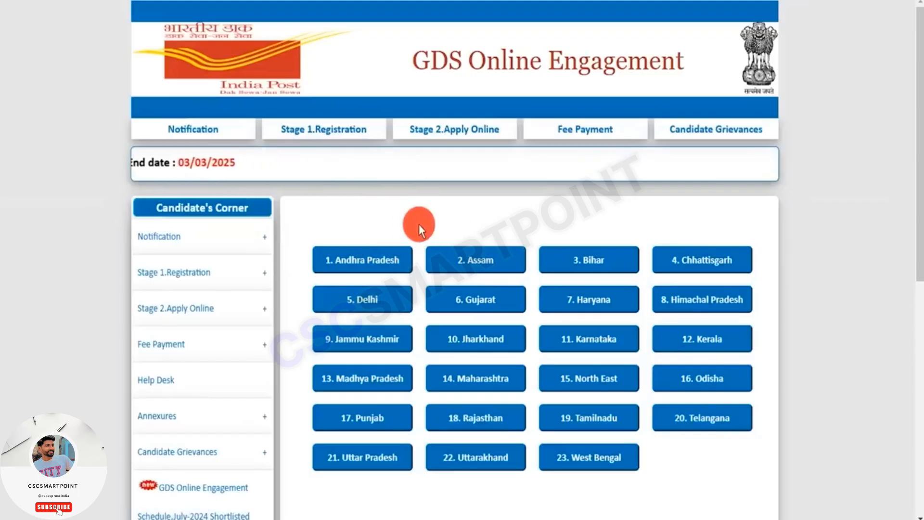
mouse_move(336, 142)
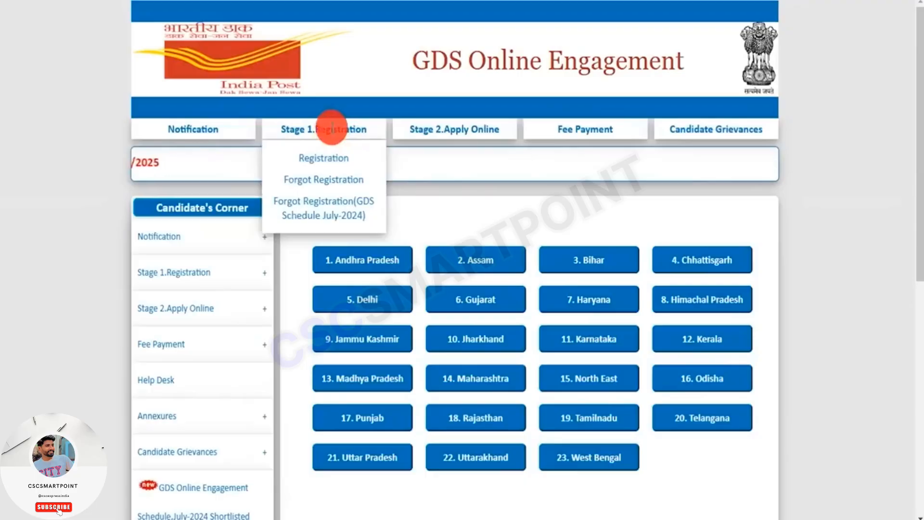
click(334, 164)
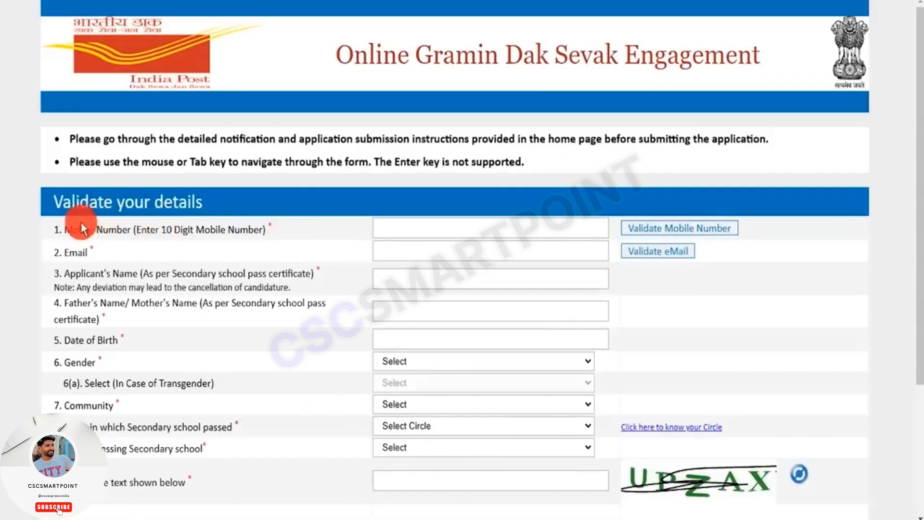
- Point out the mobile number and email fields in the Validate your details section
drag(81, 226, 190, 229)
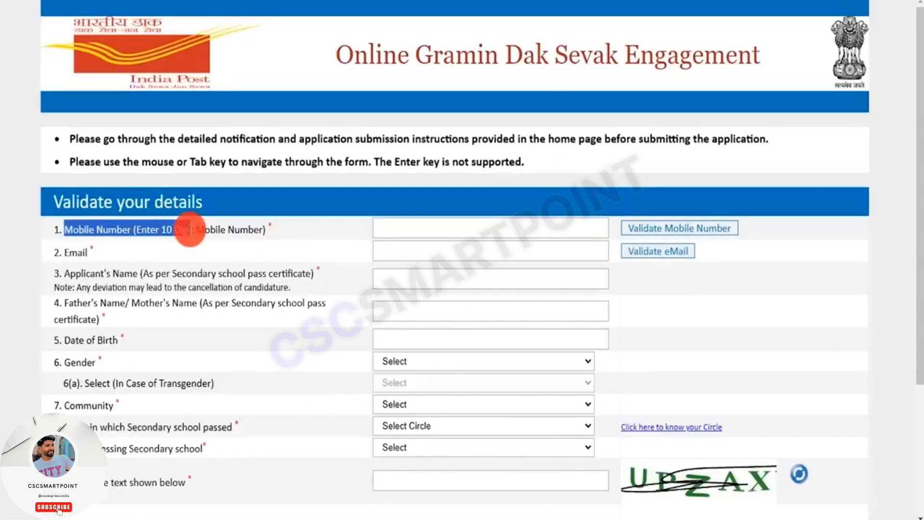
click(388, 230)
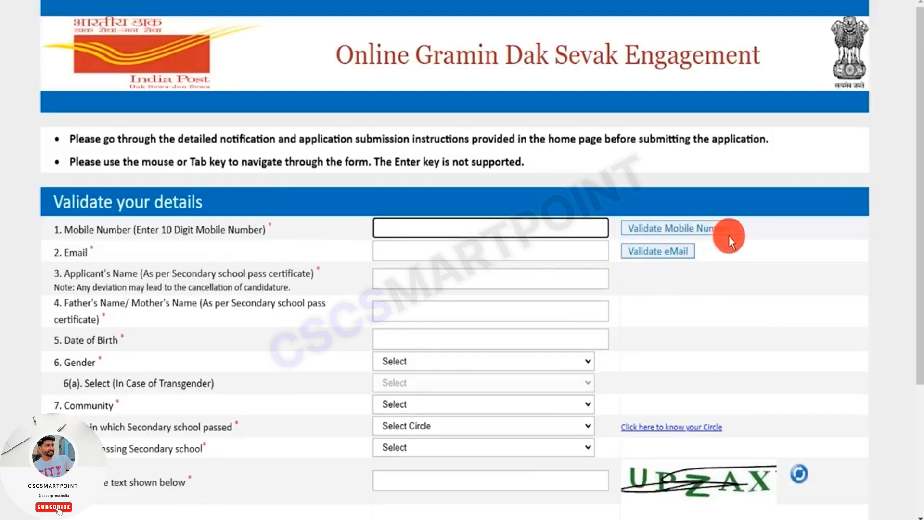
drag(70, 250, 92, 251)
click(396, 251)
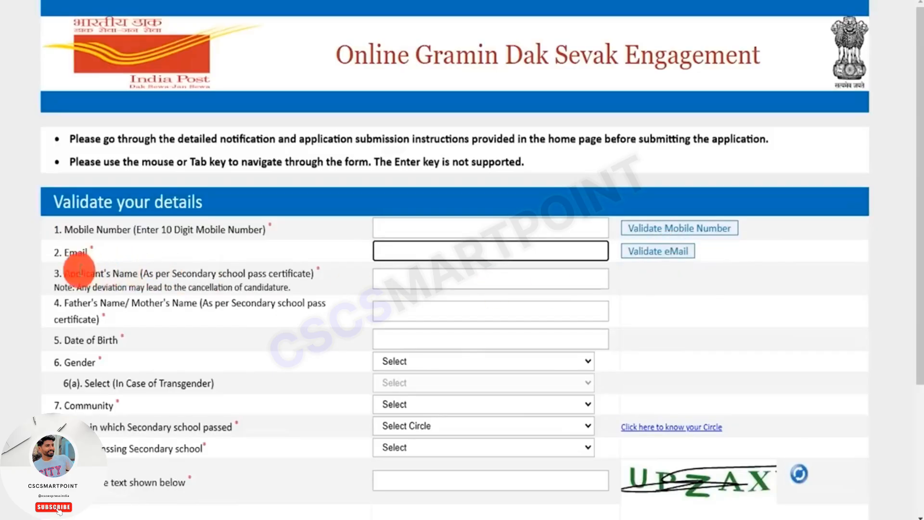
- Enter the applicant's name and the father's or mother's name in the registration form
drag(70, 273, 134, 272)
click(402, 278)
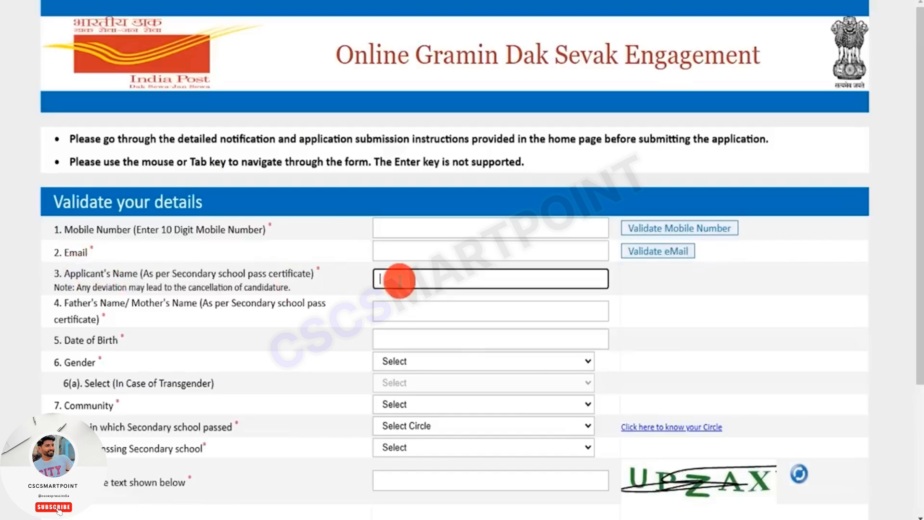
text(Anil)
drag(73, 302, 161, 304)
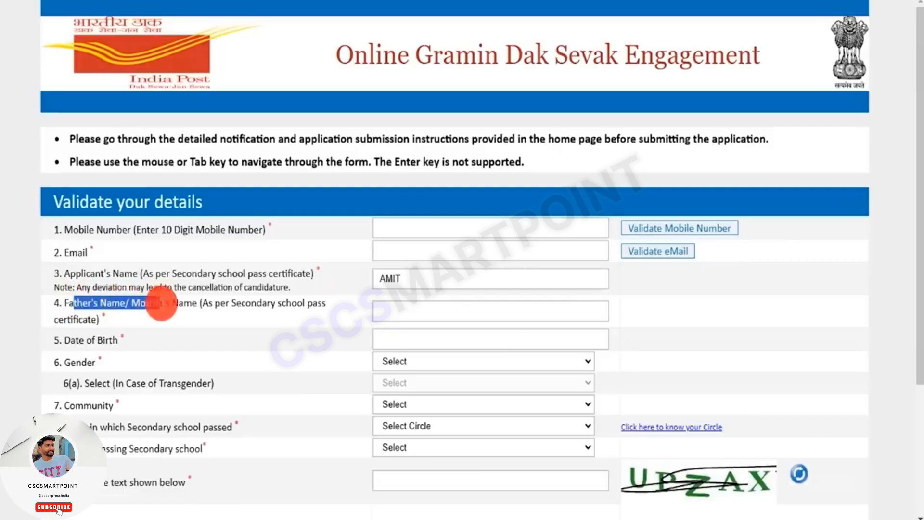
click(388, 306)
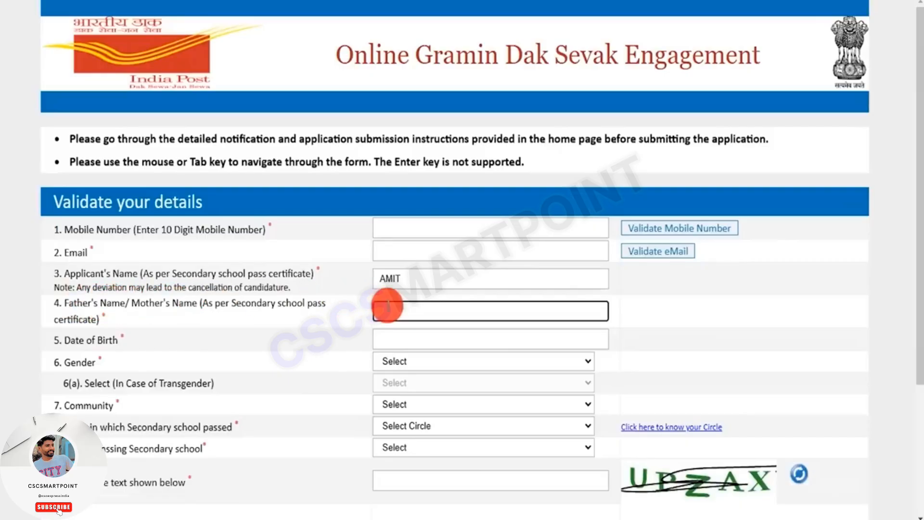
text(Raena)
- Open the date of birth calendar without choosing a date, and set the gender to Male
click(72, 335)
click(405, 336)
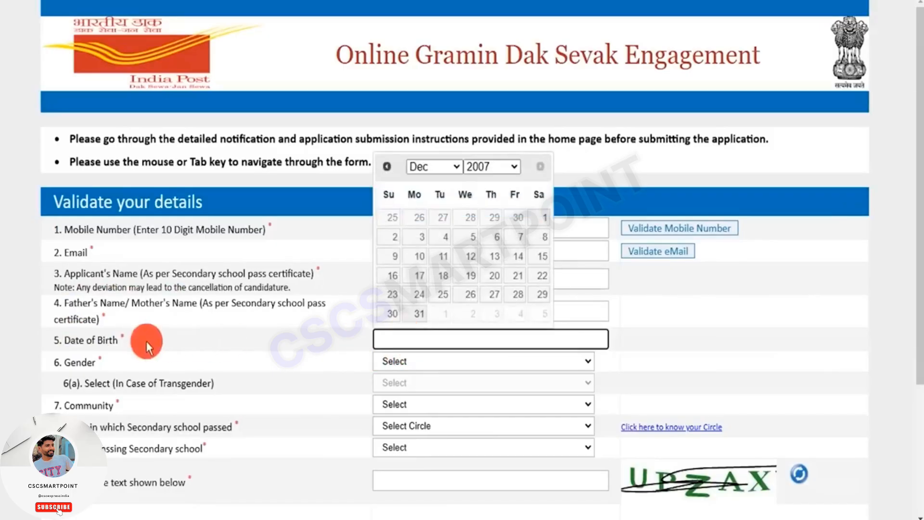
drag(72, 361, 97, 362)
click(446, 361)
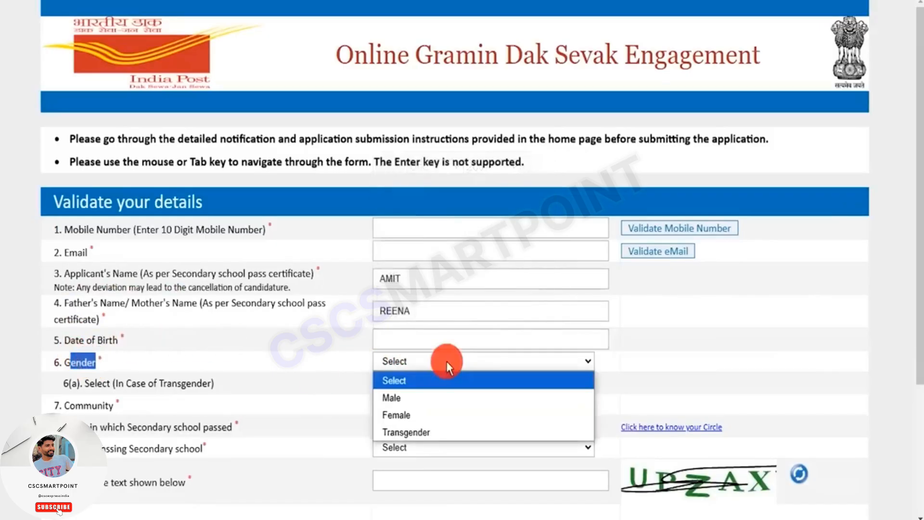
click(397, 396)
- Try the Transgender gender option, view its sub-options, and return the gender to Male
click(411, 362)
click(408, 432)
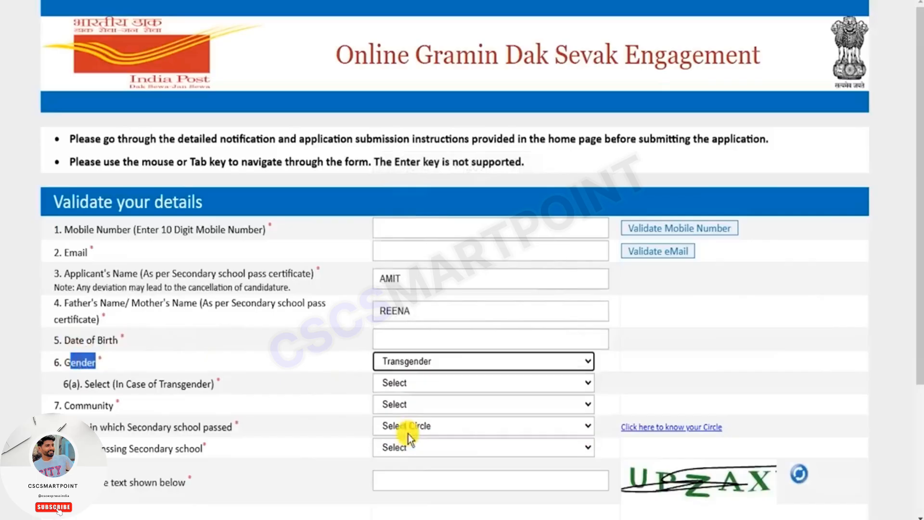
click(403, 383)
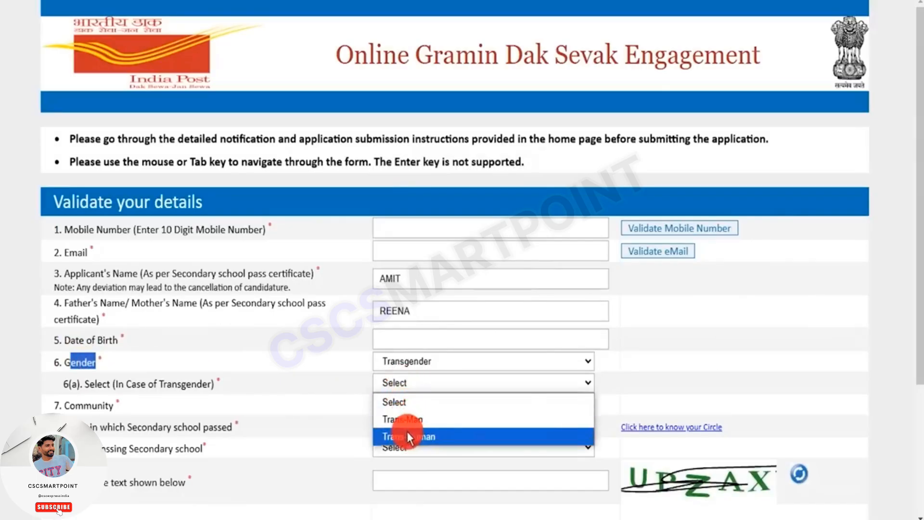
click(402, 363)
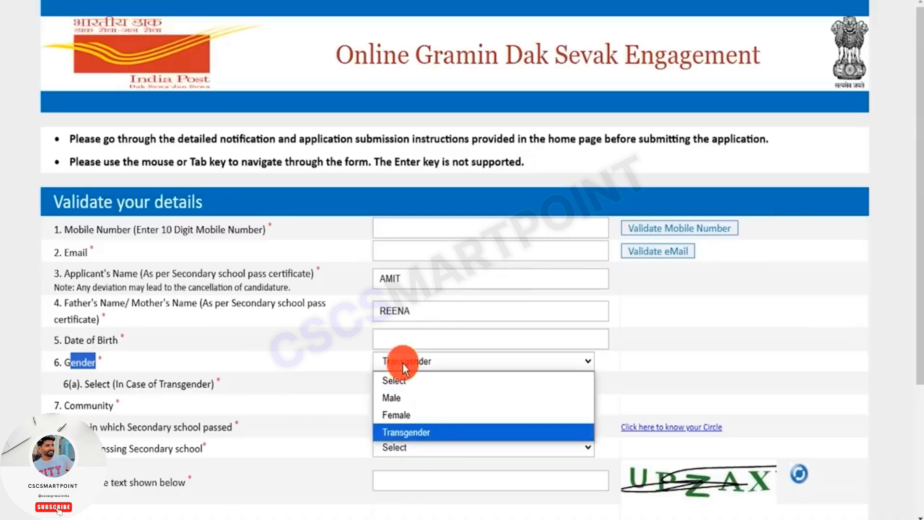
click(395, 400)
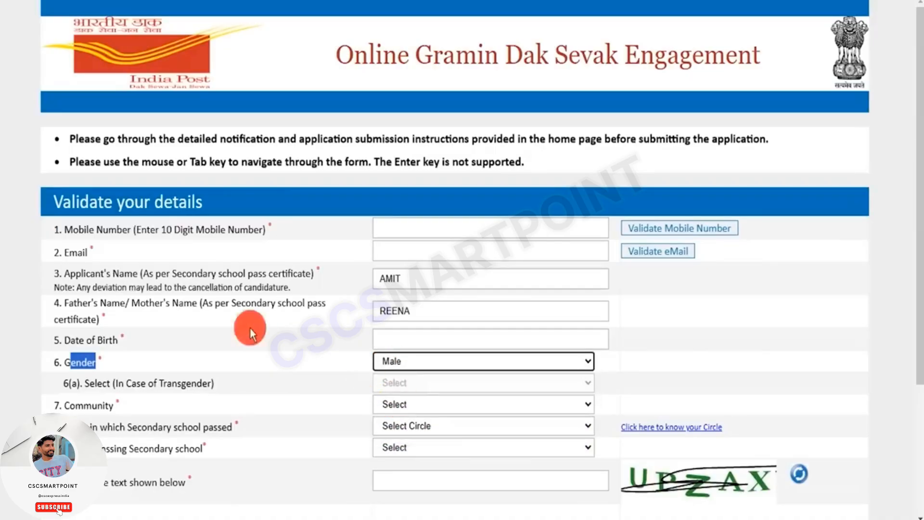
- Set the community to SC and the circle in which secondary school was passed to Uttar Pradesh
drag(75, 405, 192, 427)
click(400, 407)
click(393, 491)
click(397, 424)
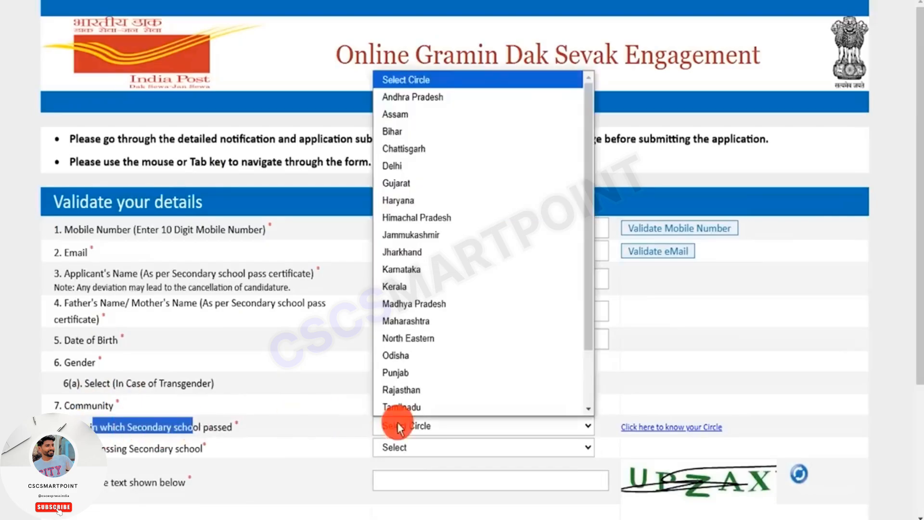
scroll(427, 327, down, 2)
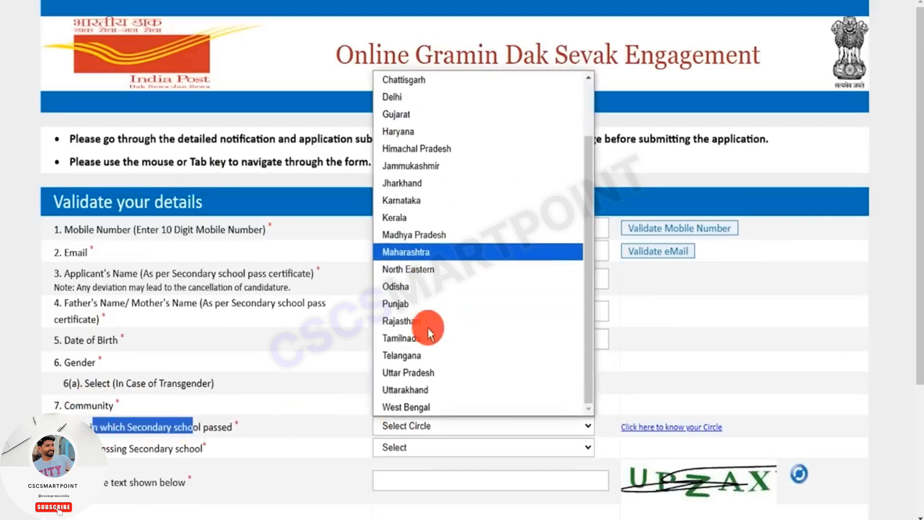
click(425, 374)
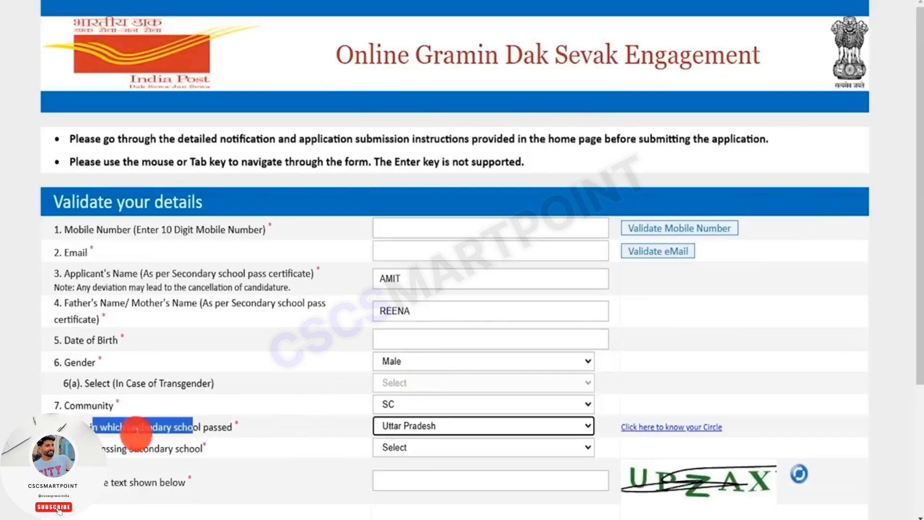
- Set the year of passing secondary school to 1988 and activate the captcha text field
drag(139, 448, 101, 448)
click(416, 449)
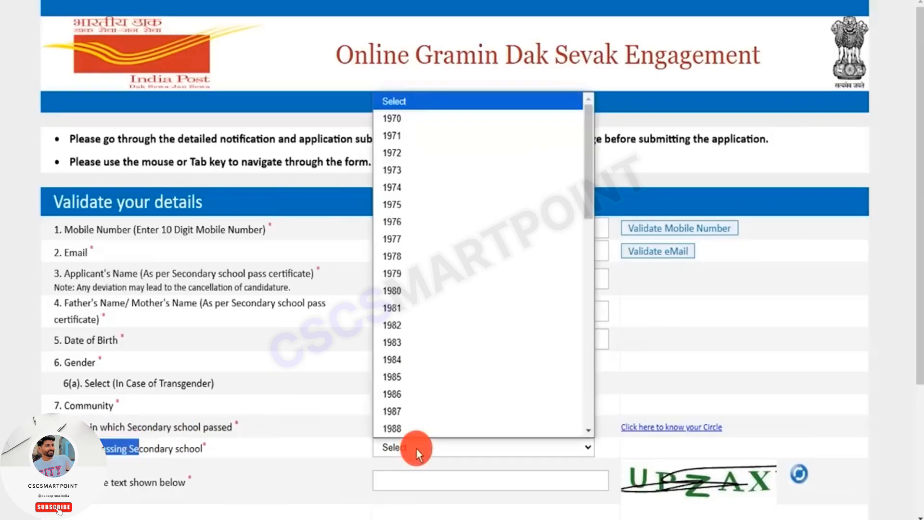
click(409, 428)
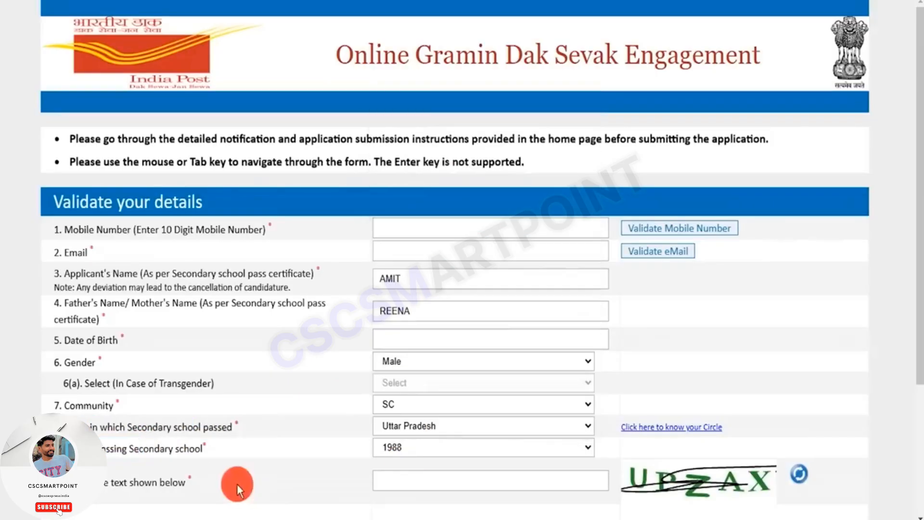
drag(166, 482, 109, 482)
click(423, 477)
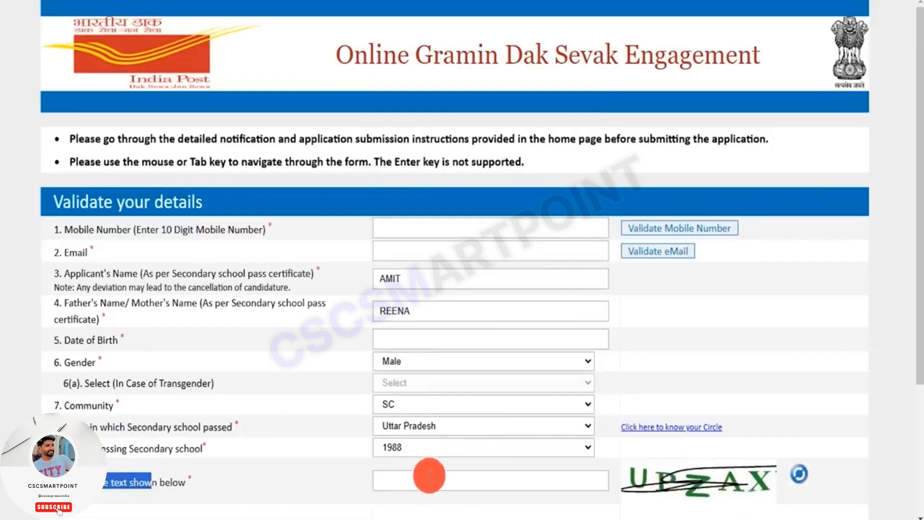
- Bring up the form's continued details section and activate the Aadhaar Number field
scroll(460, 466, down, 1)
scroll(461, 449, down, 3)
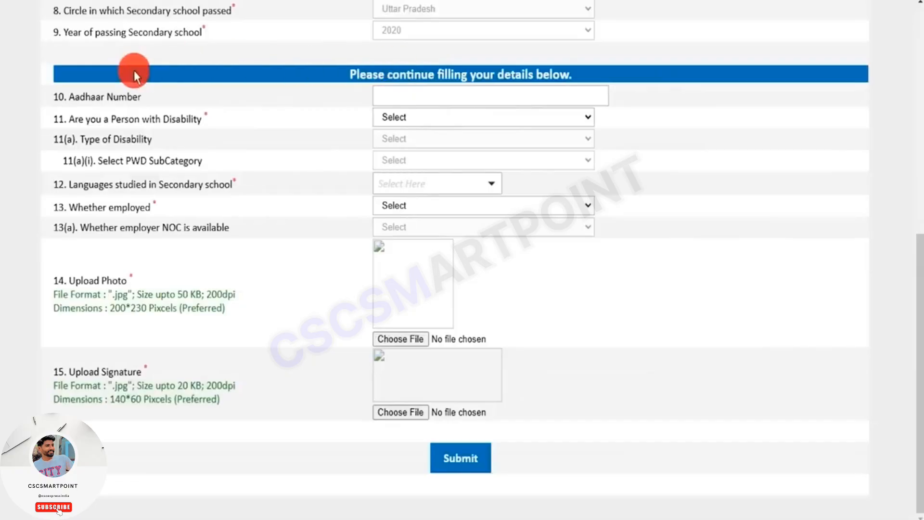
double_click(87, 96)
click(407, 95)
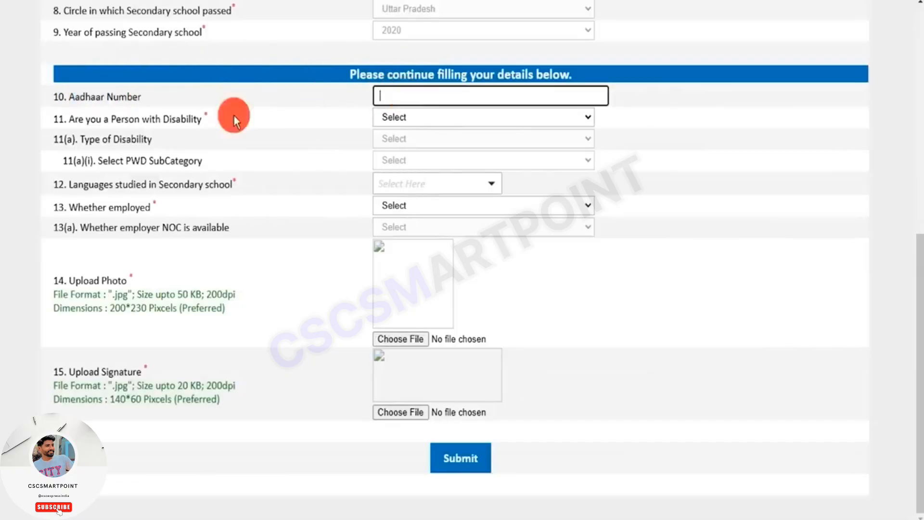
- Try answering Yes to Person with Disability and choosing Category A as the type of disability
drag(84, 119, 175, 119)
click(395, 120)
click(394, 155)
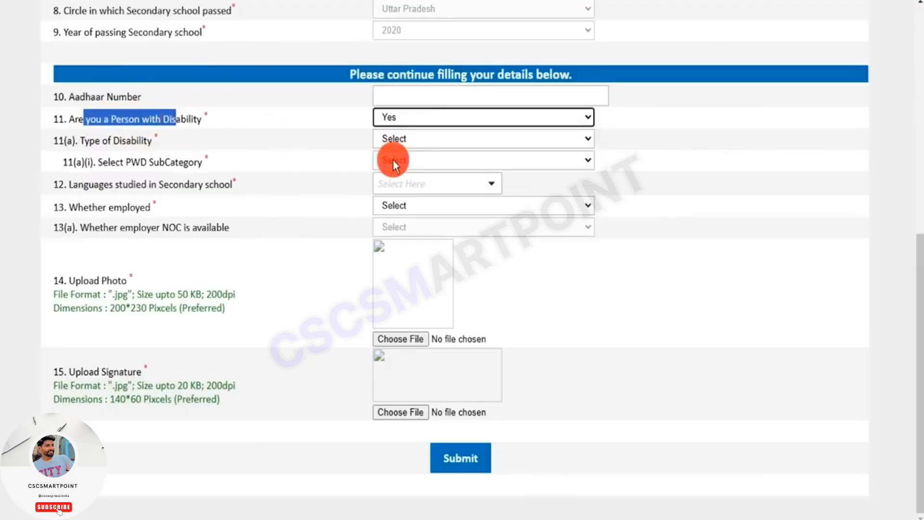
drag(84, 140, 146, 140)
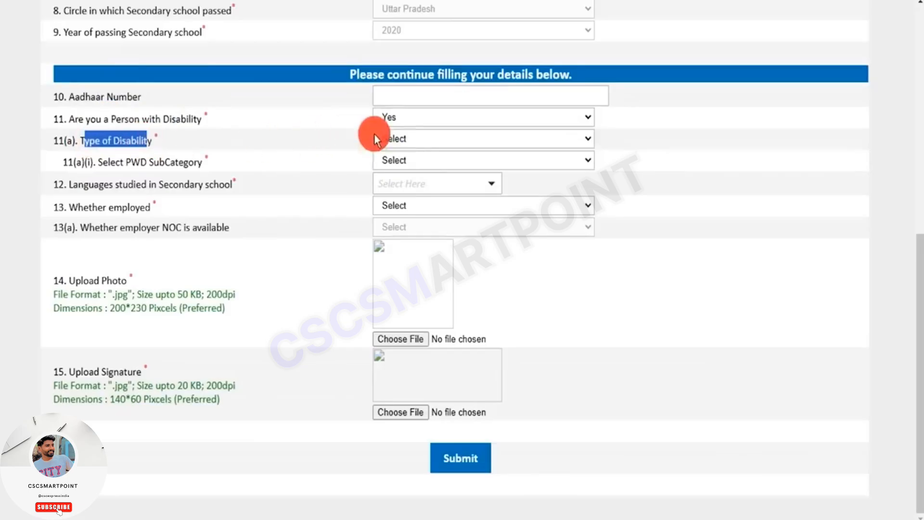
click(398, 140)
click(405, 177)
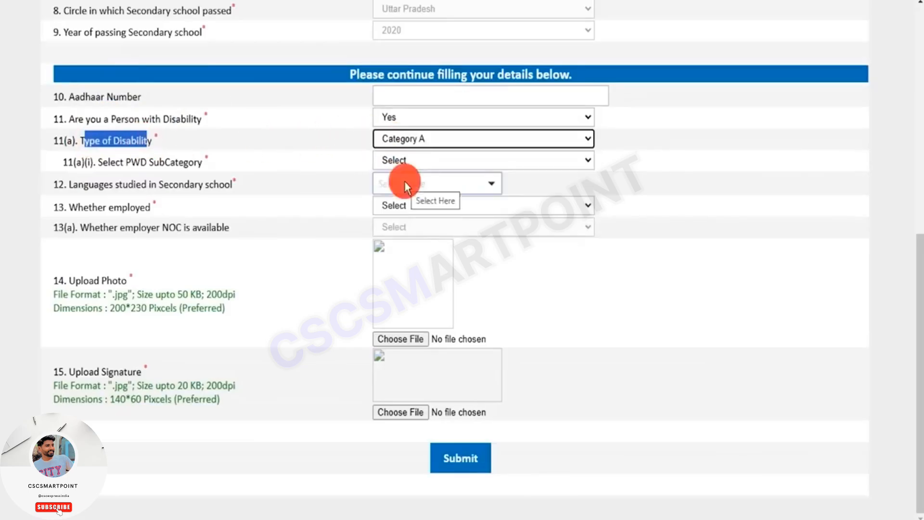
- Set the Person with Disability answer to No and highlight the PWD SubCategory label
click(428, 117)
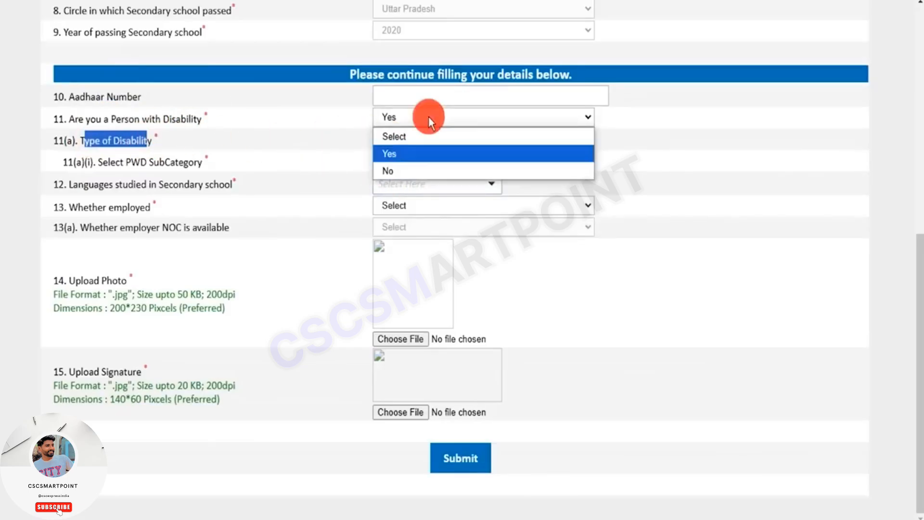
click(394, 169)
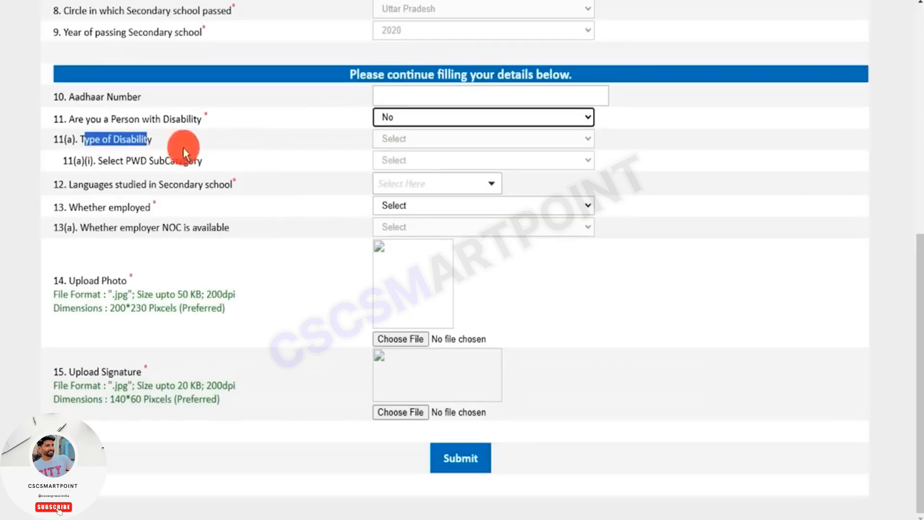
drag(132, 160, 170, 163)
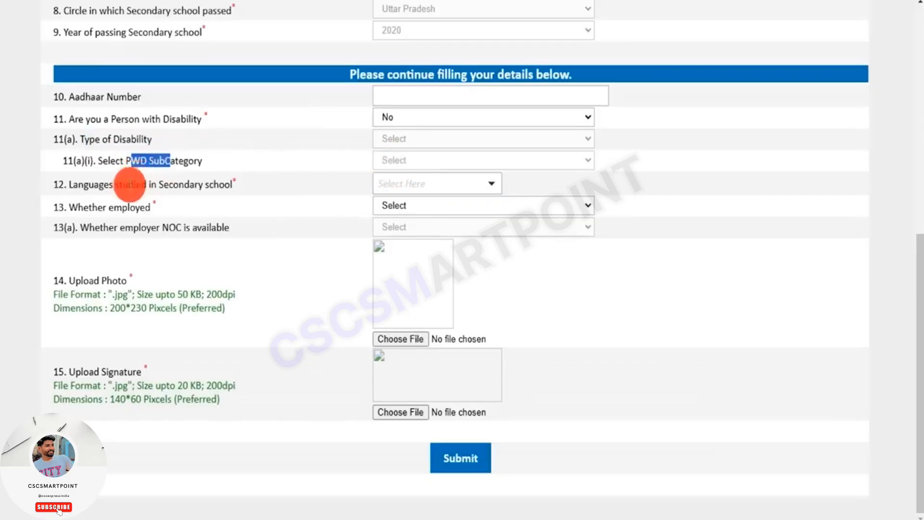
click(116, 185)
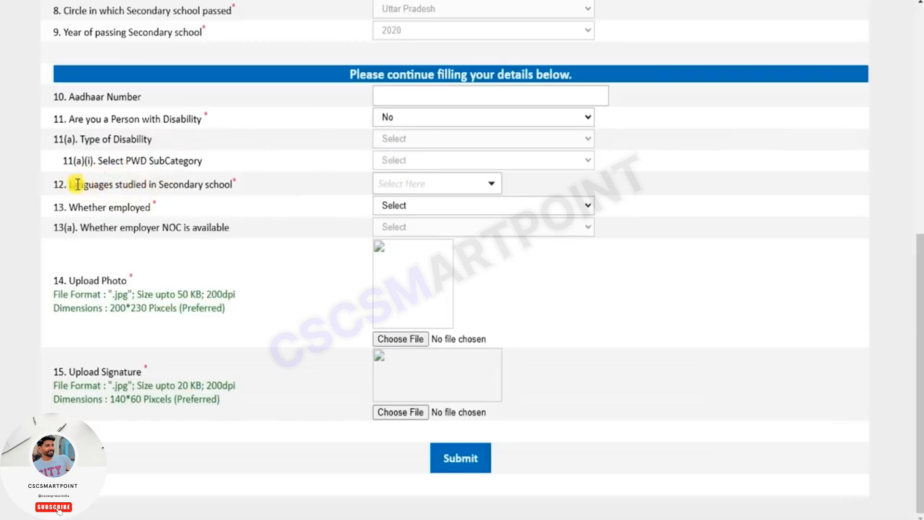
- Select English and Hindi as the languages studied in secondary school and confirm the selection
drag(78, 184, 222, 184)
click(424, 183)
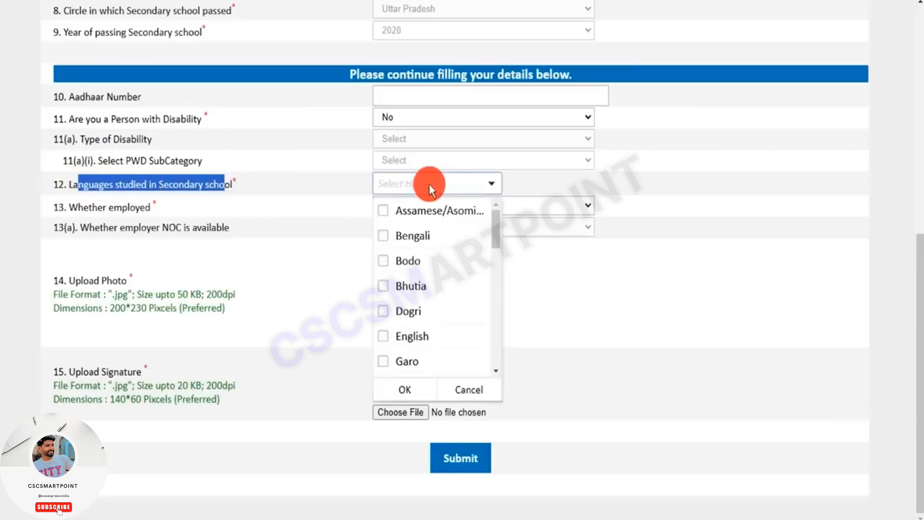
click(383, 335)
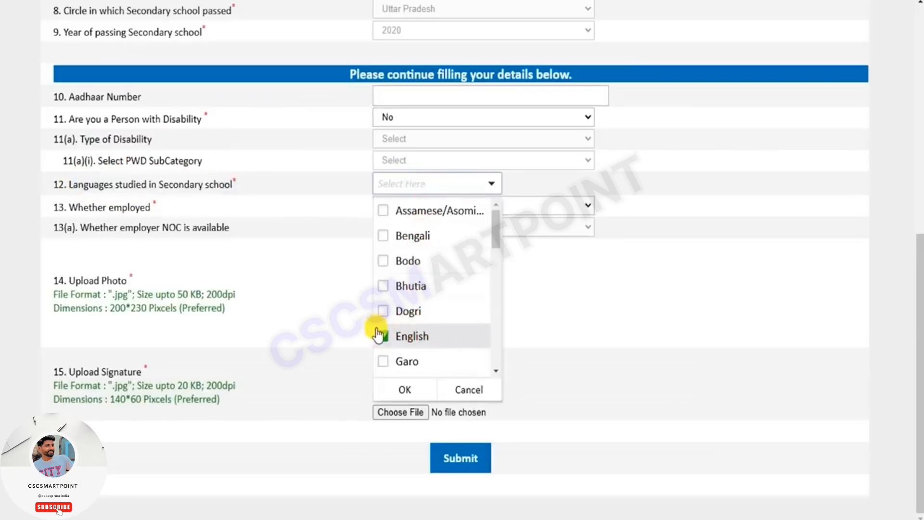
scroll(423, 332, down, 2)
scroll(425, 336, down, 1)
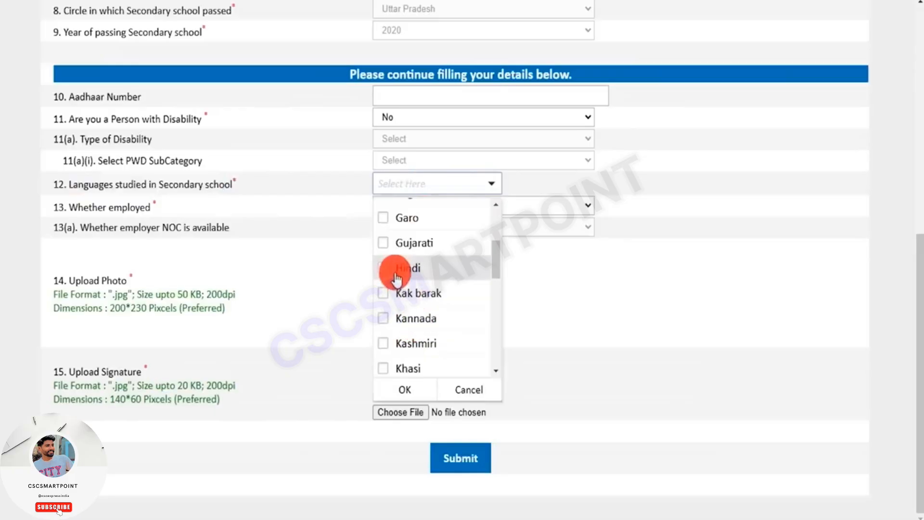
click(385, 268)
scroll(433, 346, down, 5)
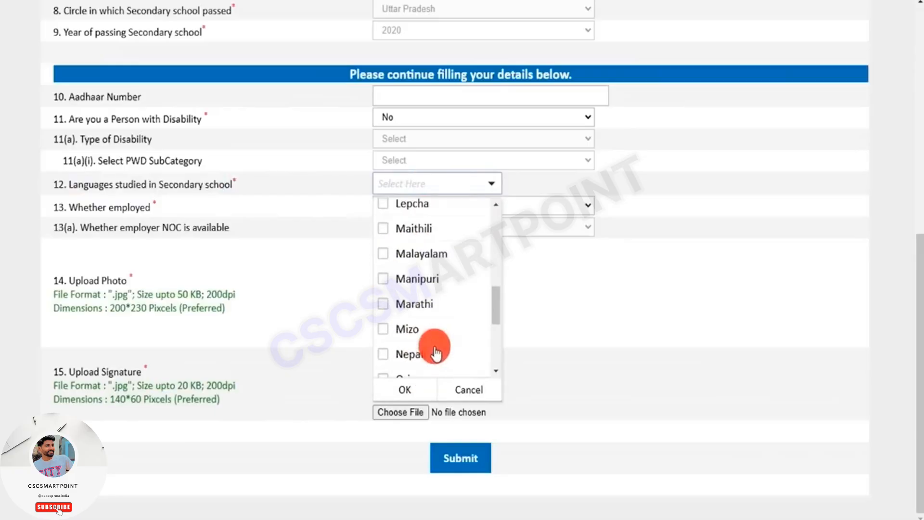
click(420, 381)
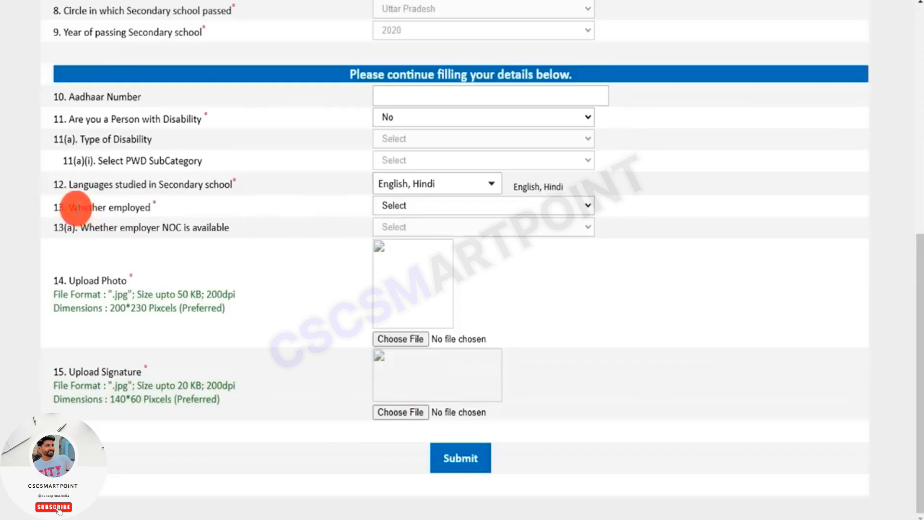
- Try answering Yes to Whether employed and choosing an answer for employer NOC availability
drag(78, 207, 140, 208)
click(423, 212)
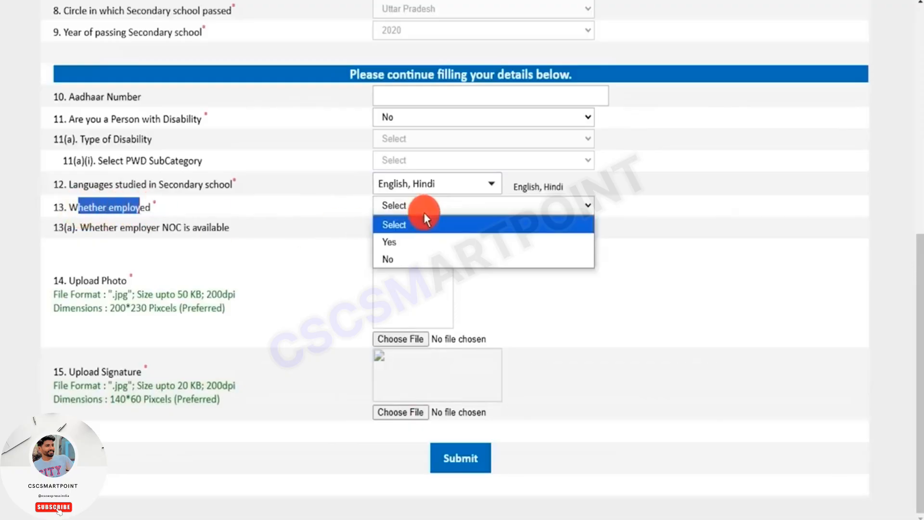
click(405, 241)
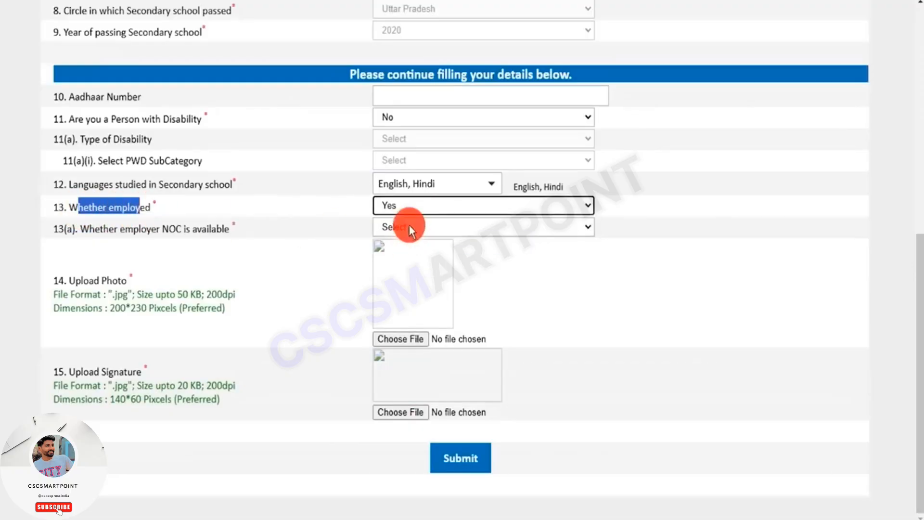
drag(89, 229, 206, 227)
click(406, 227)
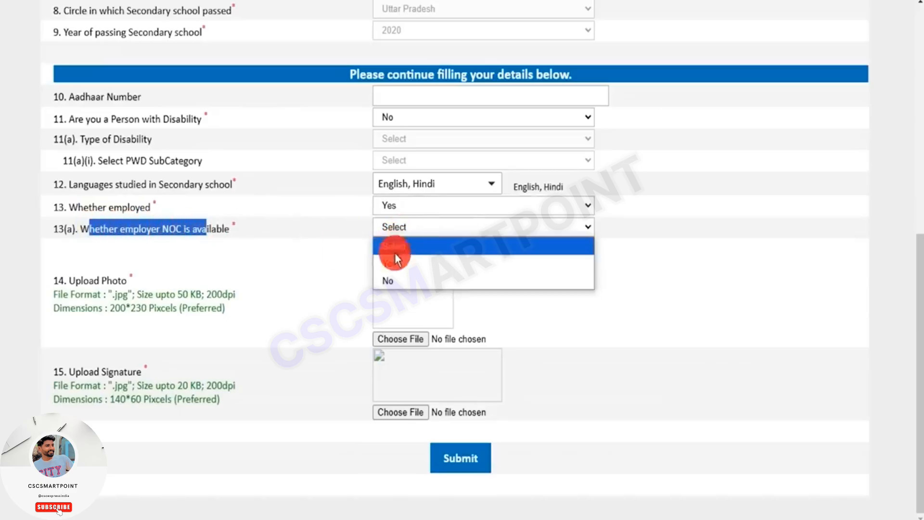
click(392, 250)
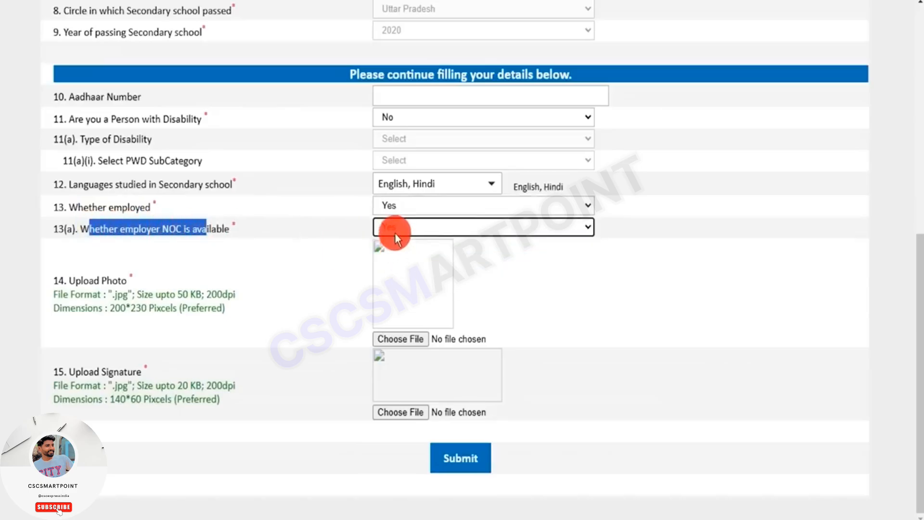
- Set Whether employed to No and highlight the employer NOC question
click(403, 207)
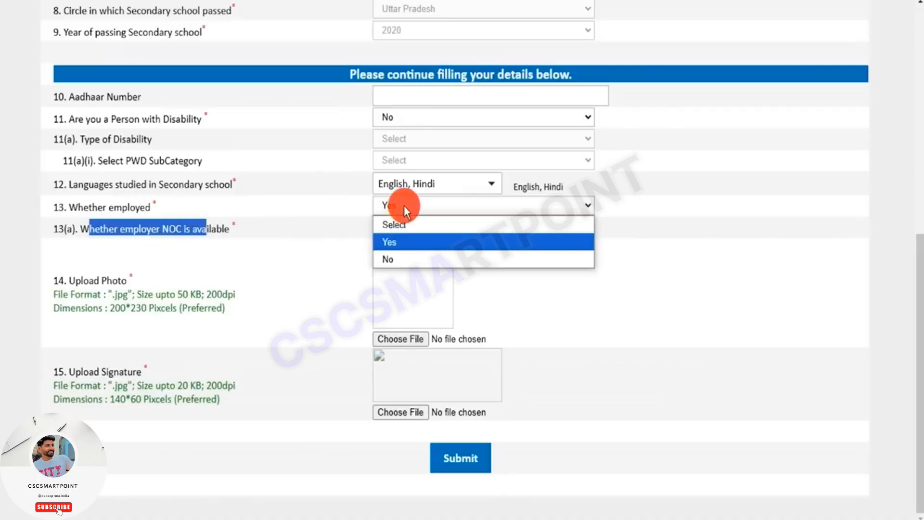
click(390, 260)
click(113, 226)
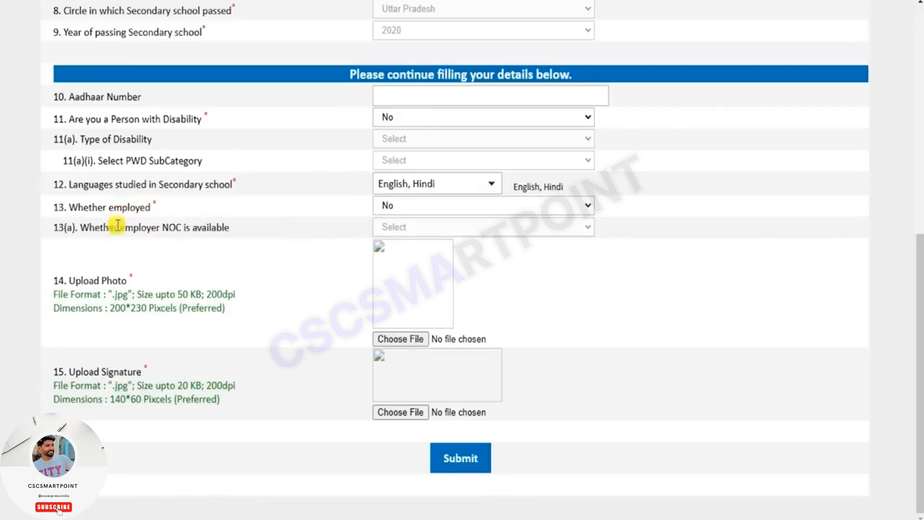
drag(90, 227, 216, 228)
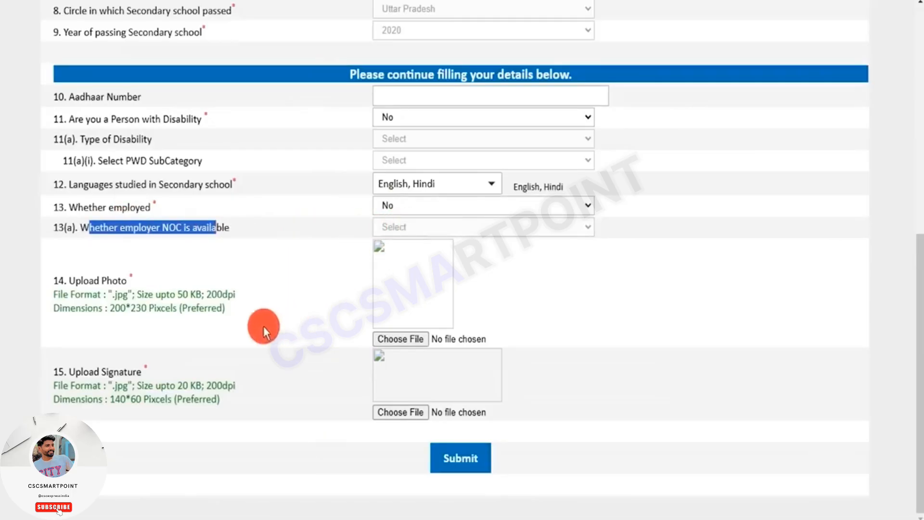
- Highlight the photo's file size and dimension requirements and upload the applicant's photo file
click(78, 280)
drag(78, 280, 99, 280)
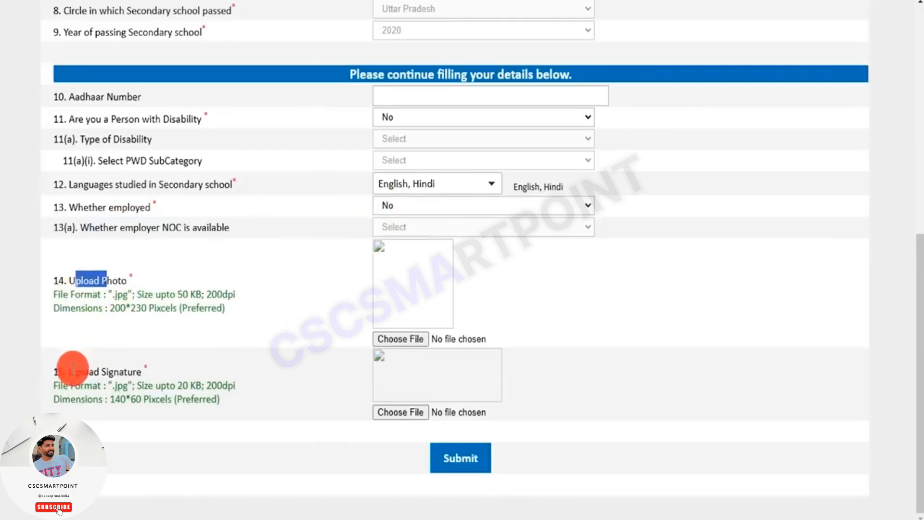
drag(76, 371, 129, 369)
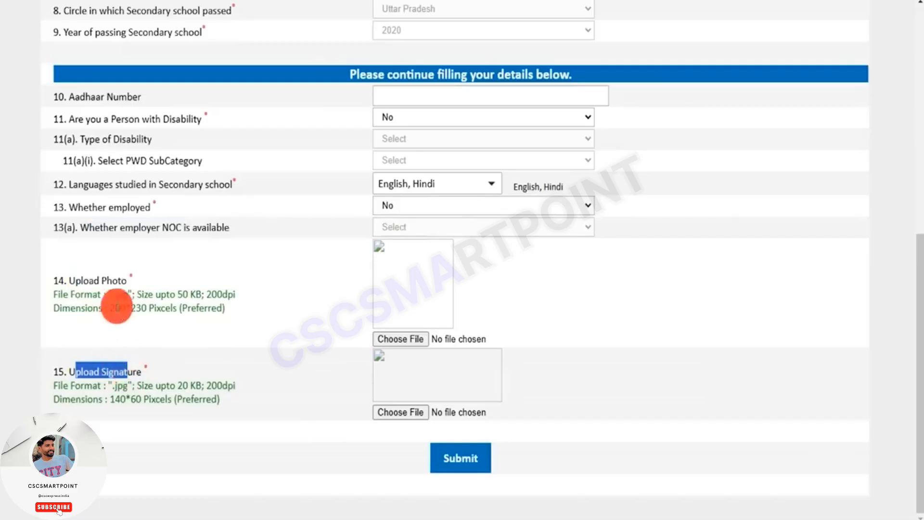
click(118, 296)
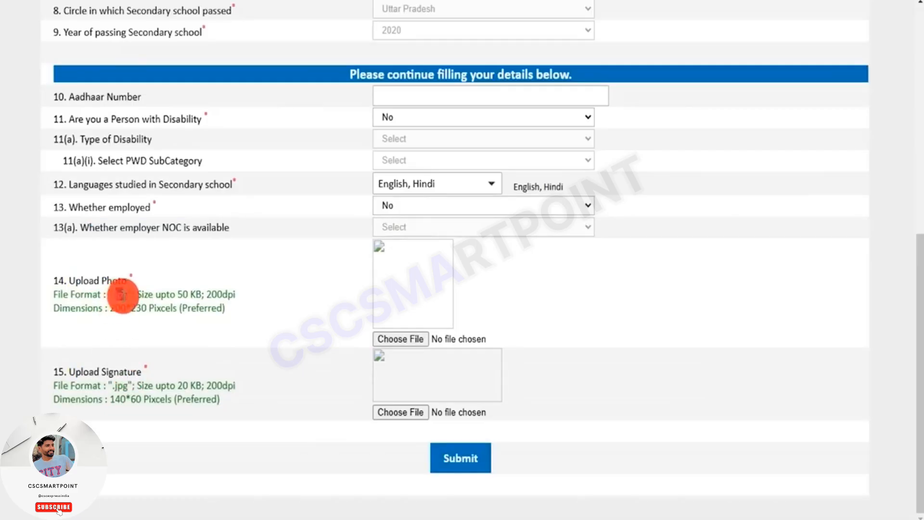
drag(136, 295, 201, 295)
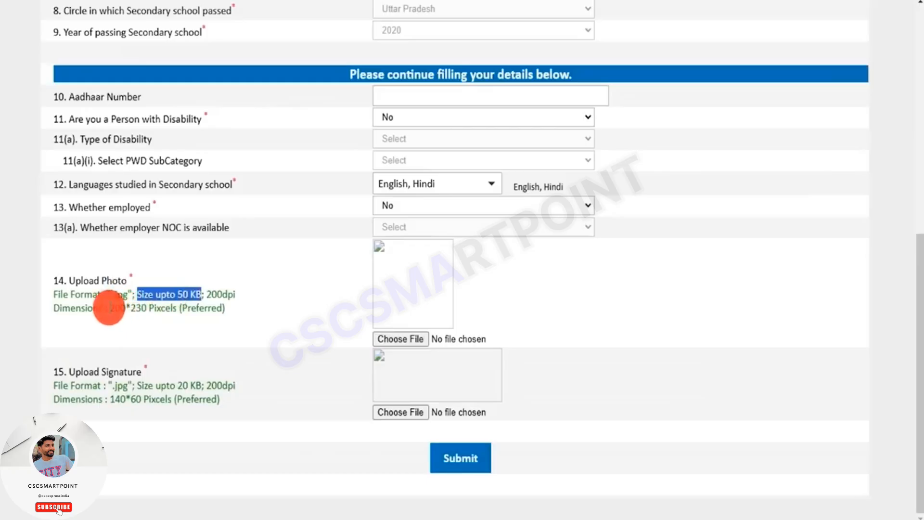
drag(110, 308, 195, 309)
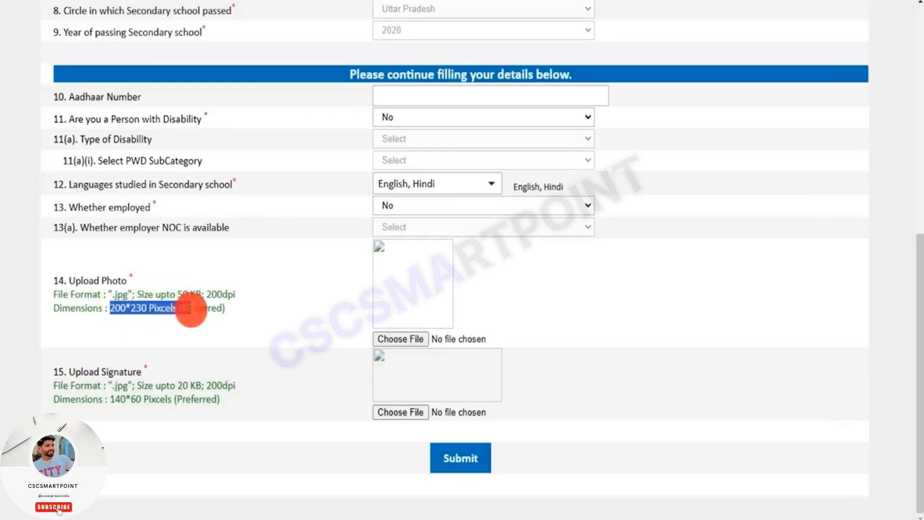
click(388, 338)
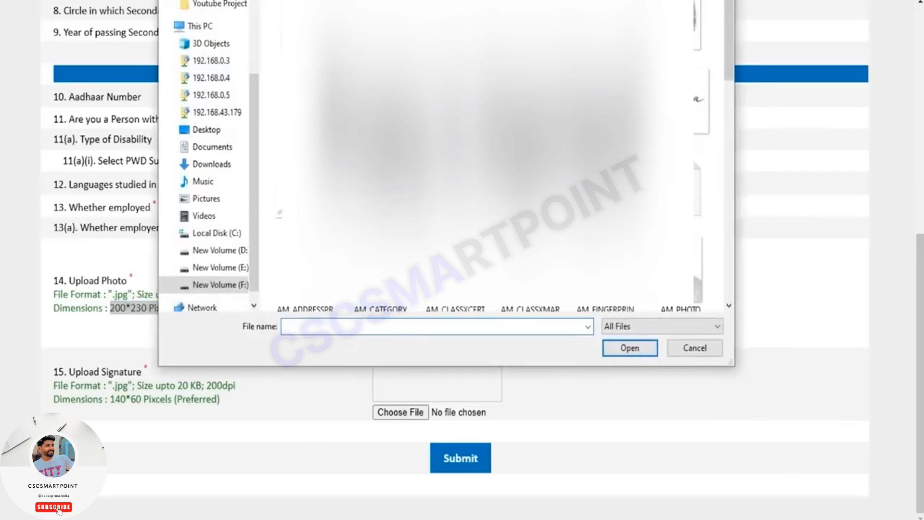
scroll(491, 154, down, 5)
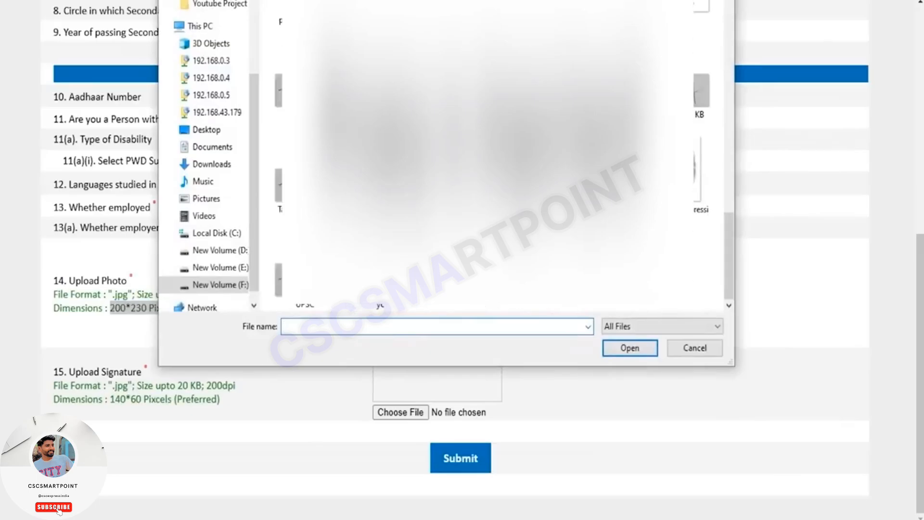
double_click(605, 90)
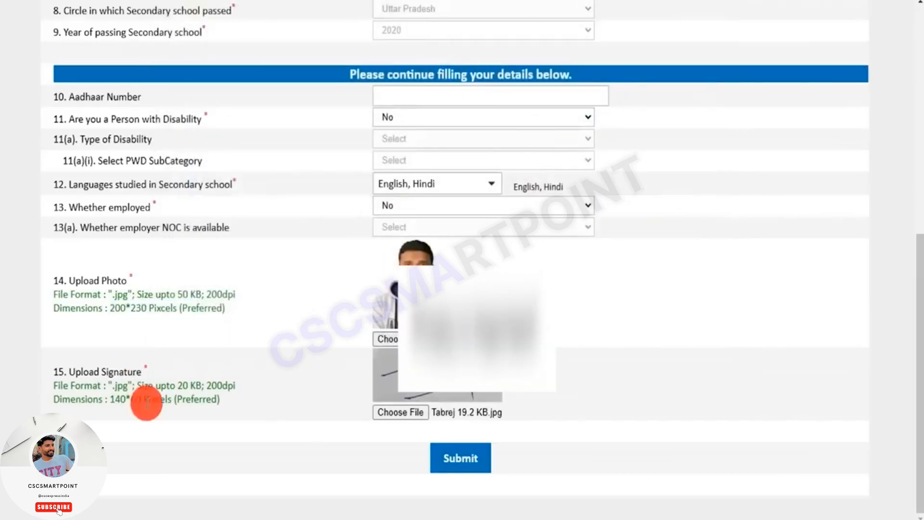
- Upload the applicant's signature JPG file and highlight the signature's format and dimension requirements
mouse_move(76, 371)
mouse_down()
mouse_move(137, 369)
mouse_move(114, 386)
mouse_move(123, 388)
mouse_move(231, 385)
mouse_up()
click(207, 386)
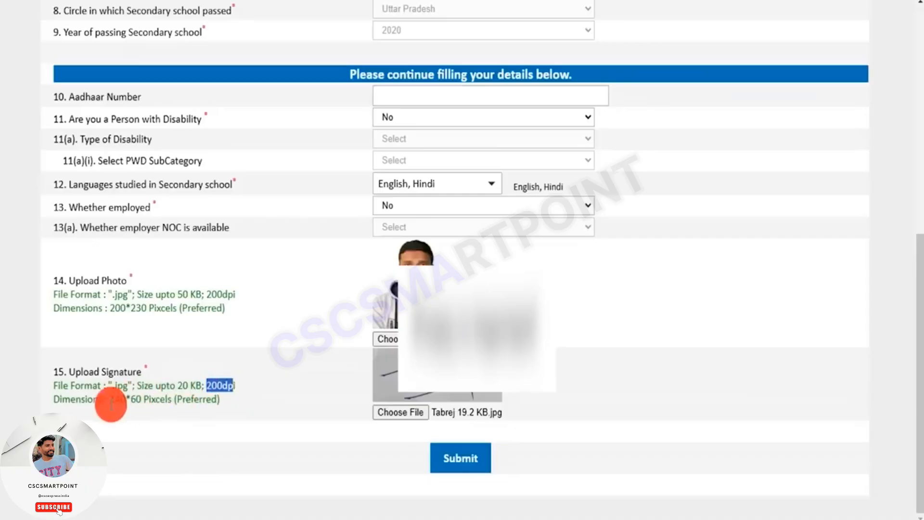
drag(110, 399, 182, 400)
click(404, 414)
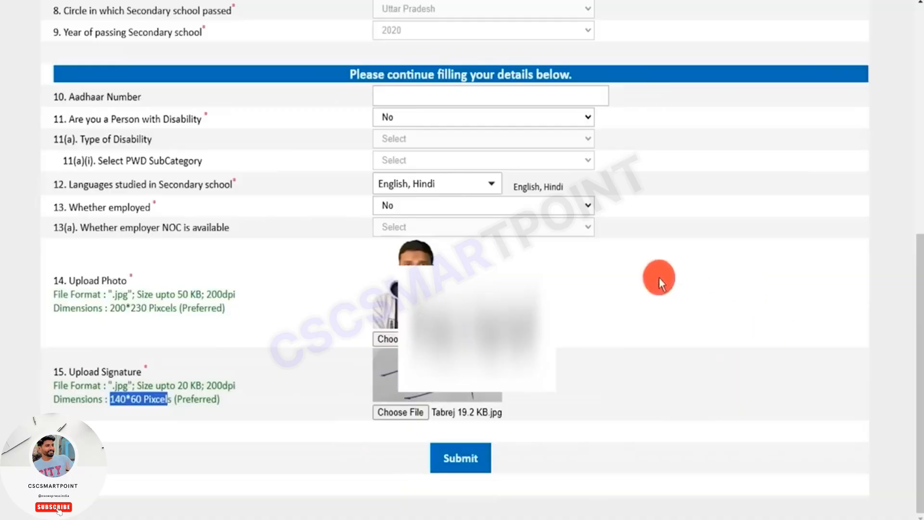
- Submit the registration with the no-duplicate declaration accepted and highlight the issued registration number
click(476, 461)
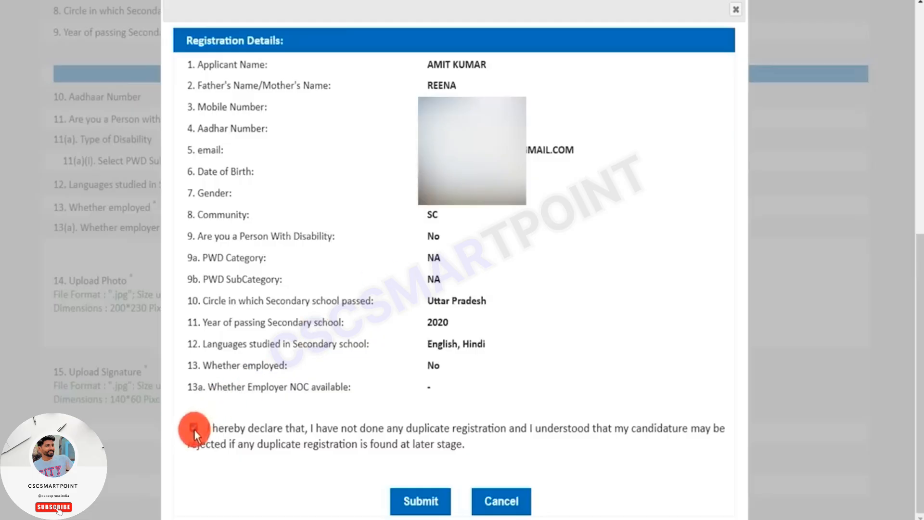
click(417, 509)
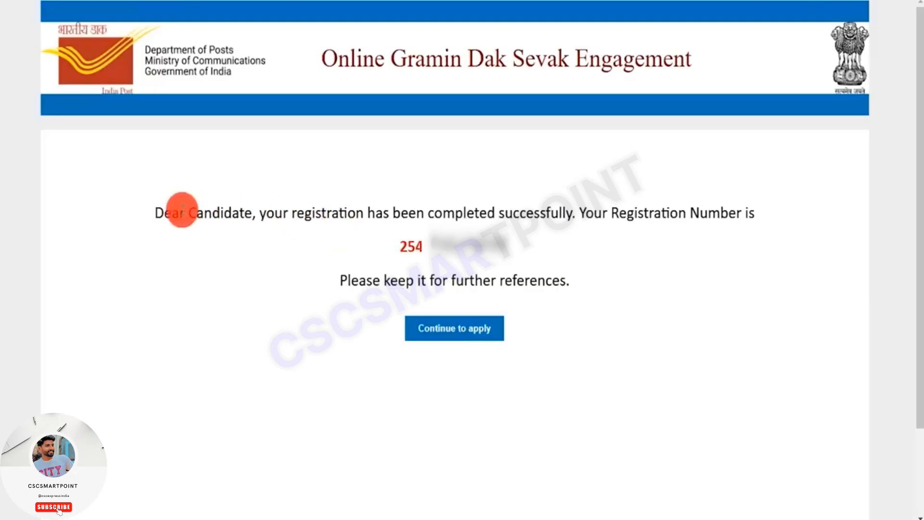
drag(182, 210, 696, 212)
click(652, 203)
drag(398, 244, 516, 246)
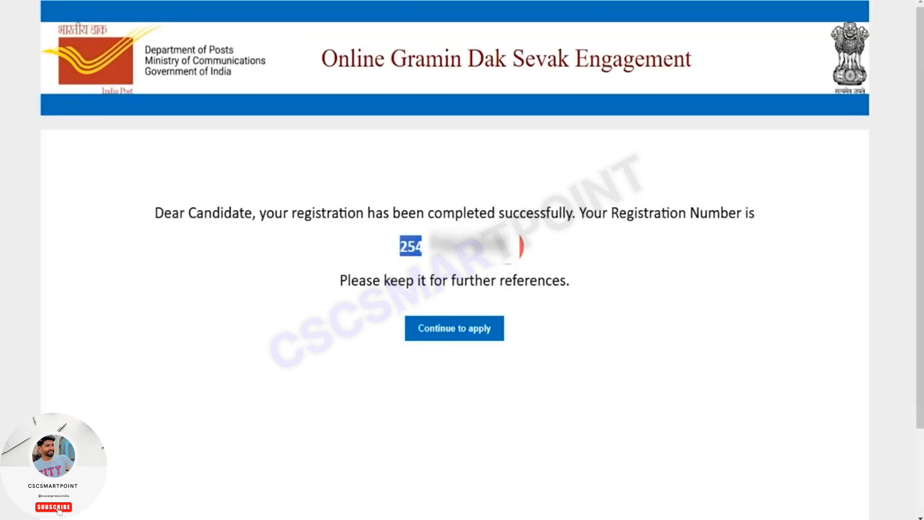
- Continue to the Candidate Application Form and open the list of circles for Circle Applying for
click(468, 330)
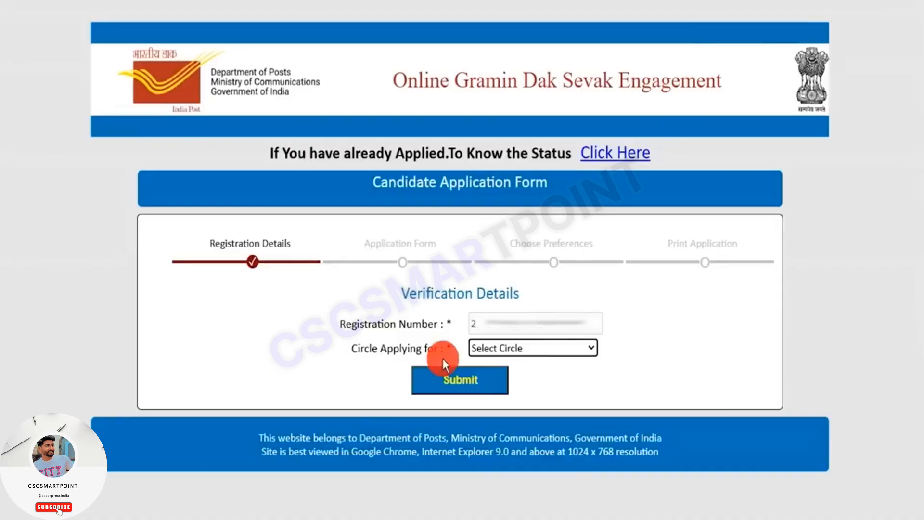
click(496, 348)
scroll(521, 279, down, 2)
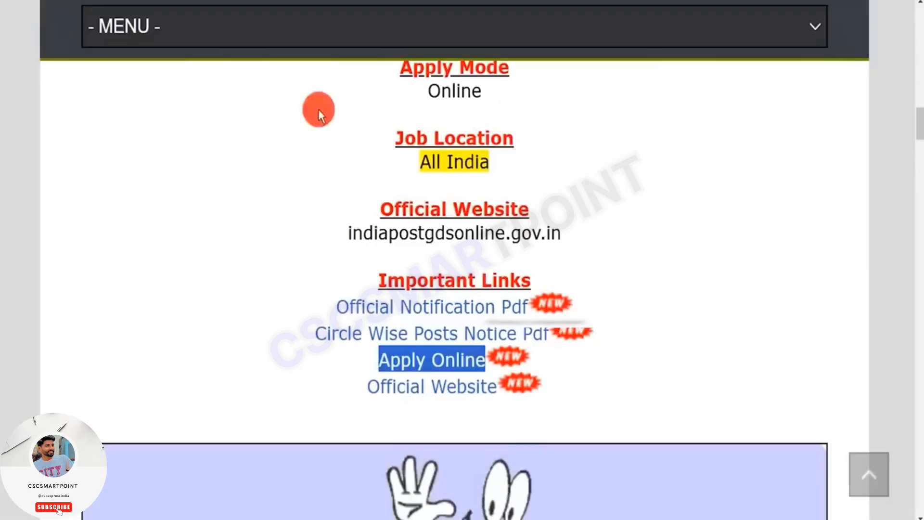
- Open the Circle Wise Posts Notice Pdf and examine its circle names, languages and category-wise post counts
drag(287, 332, 553, 331)
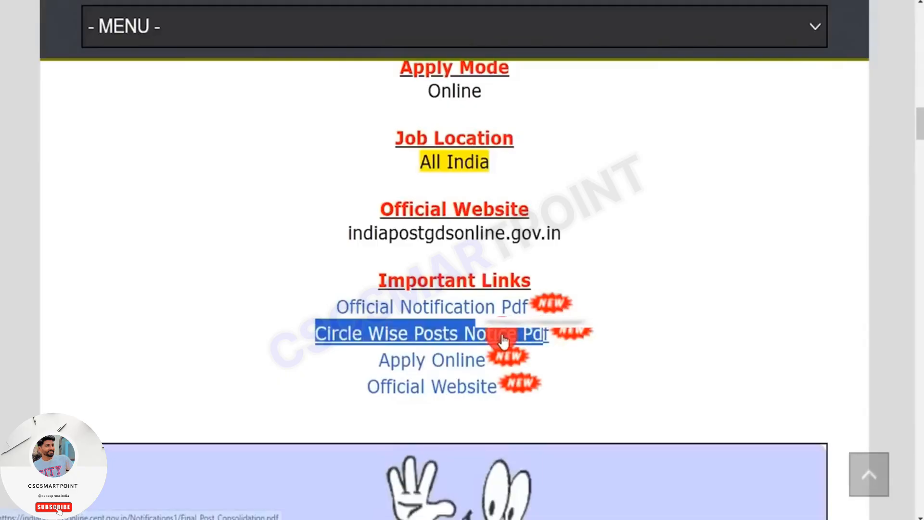
click(503, 341)
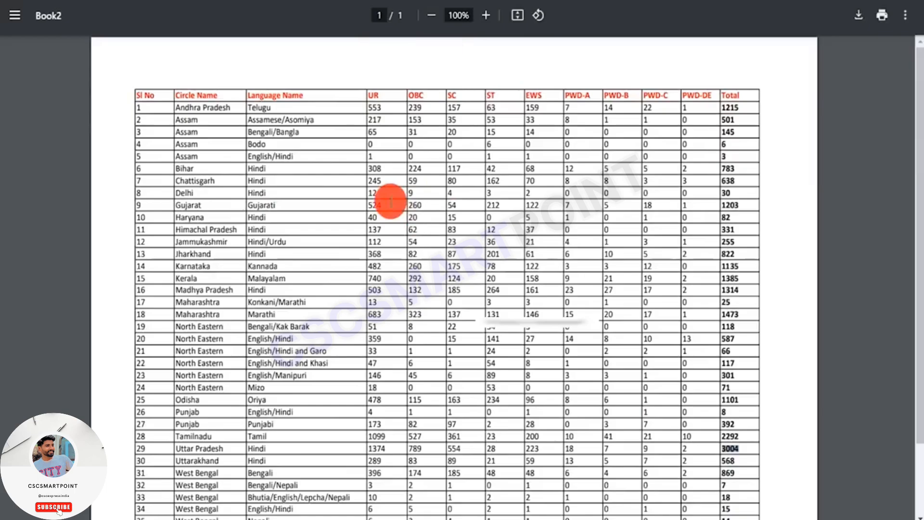
drag(175, 95, 205, 95)
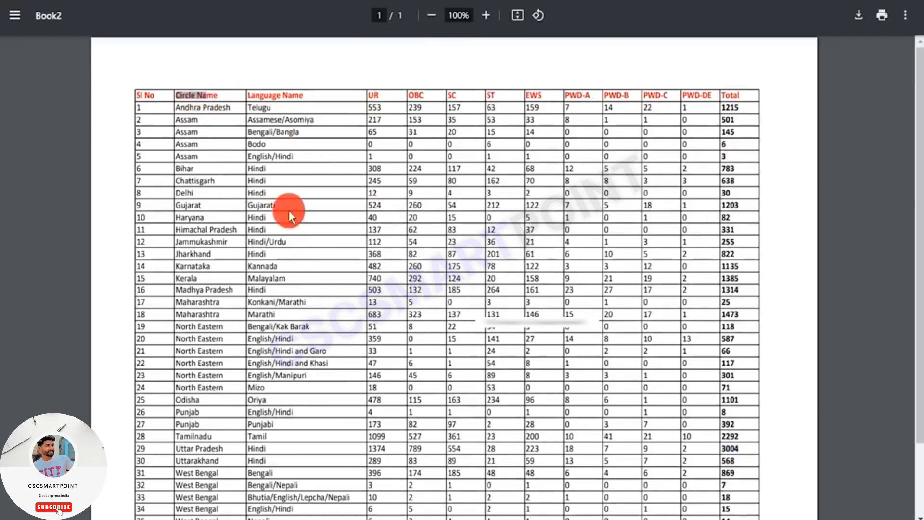
click(272, 262)
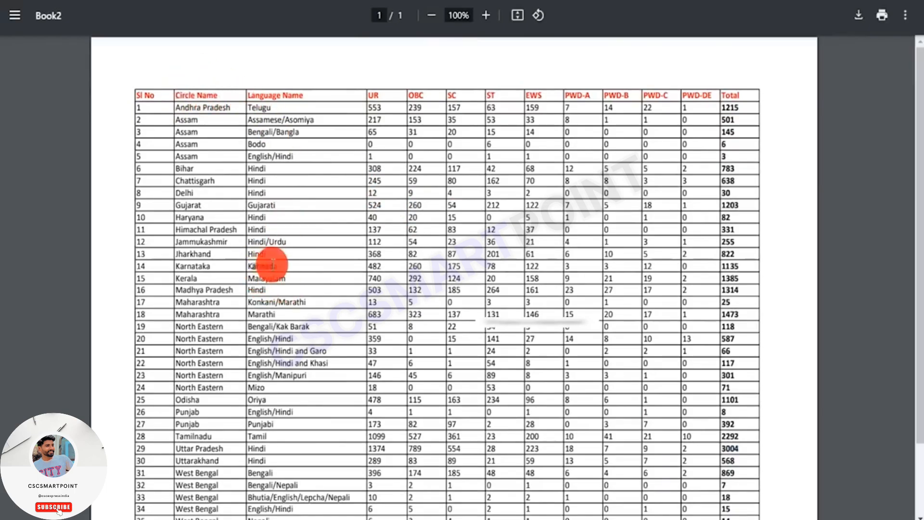
drag(404, 99, 506, 95)
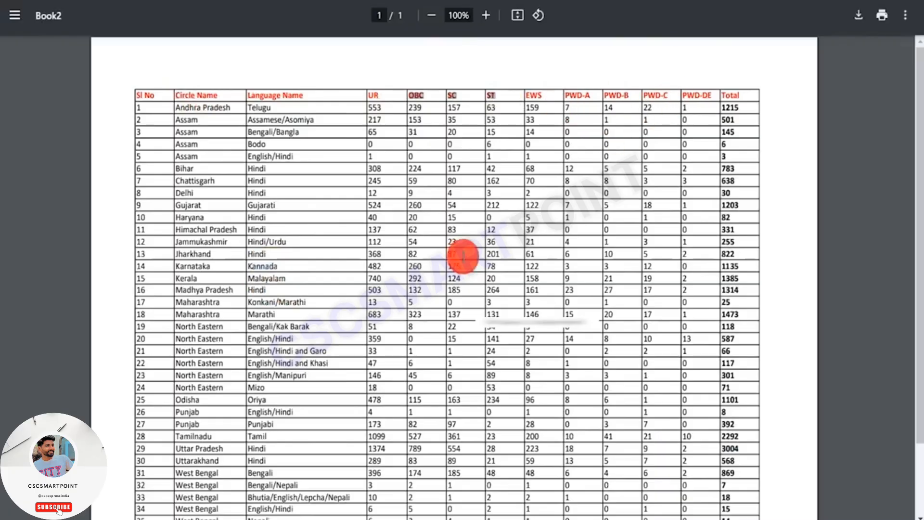
scroll(423, 288, down, 3)
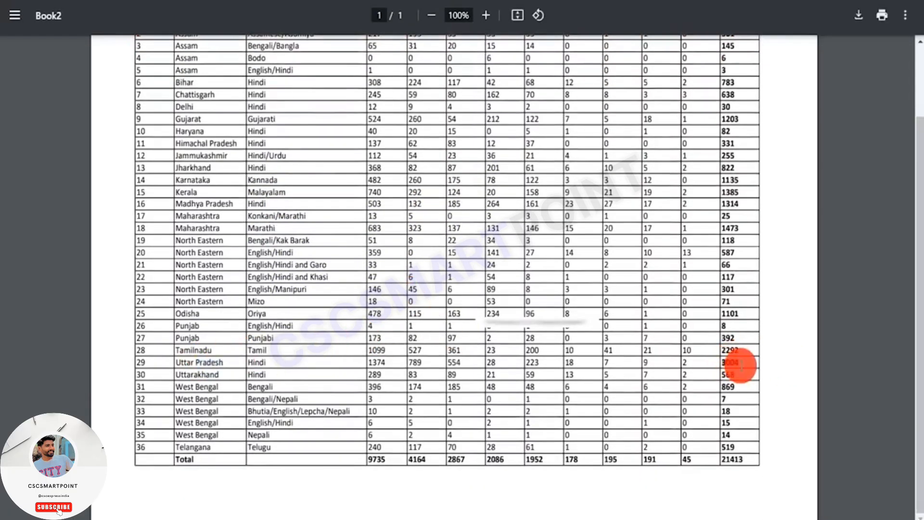
scroll(529, 289, up, 3)
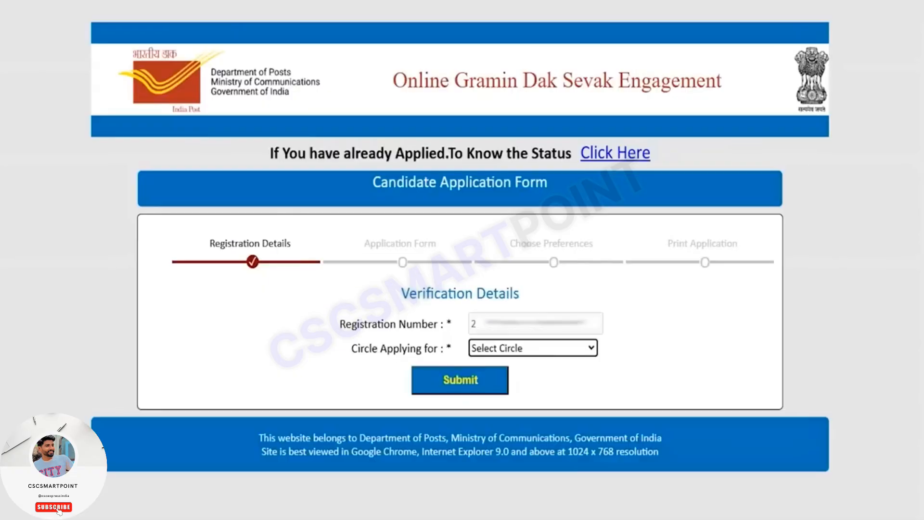
- Select Uttar Pradesh as Circle Applying for, submit the verification details and acknowledge the OTP notice
click(492, 347)
scroll(524, 243, down, 1)
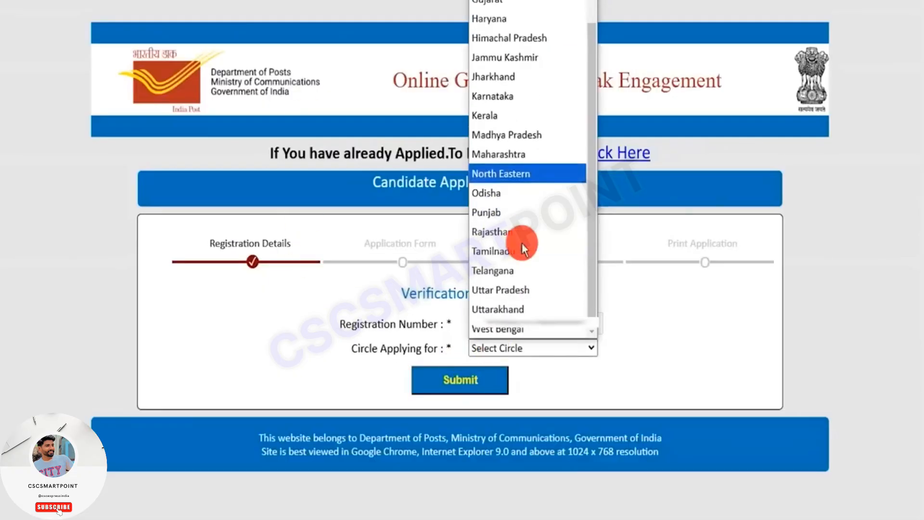
click(517, 290)
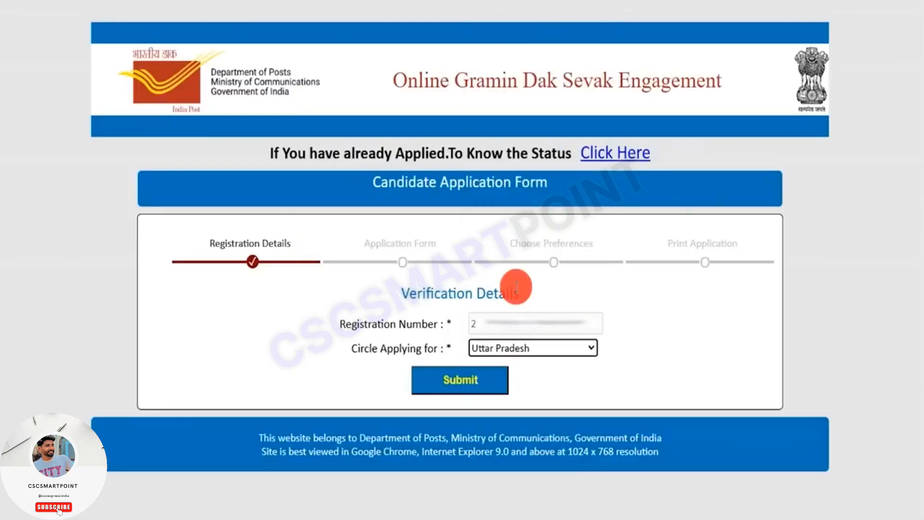
click(463, 381)
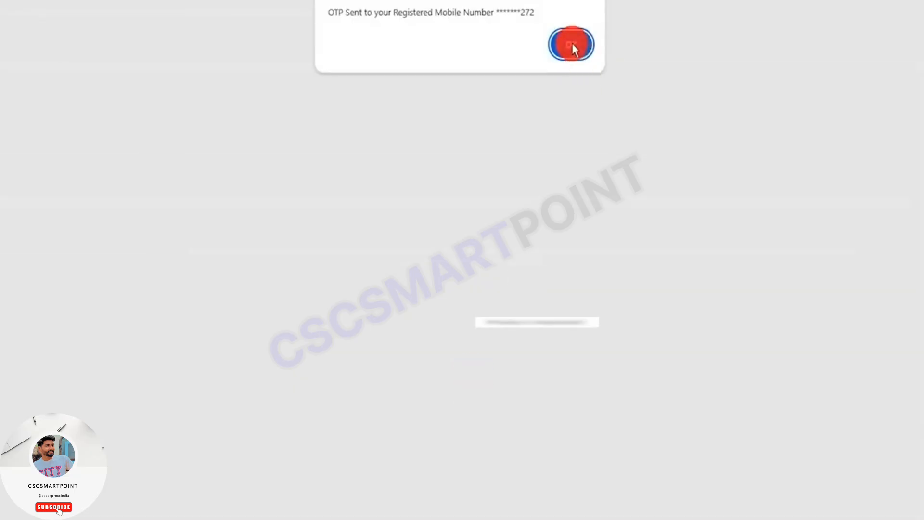
click(572, 43)
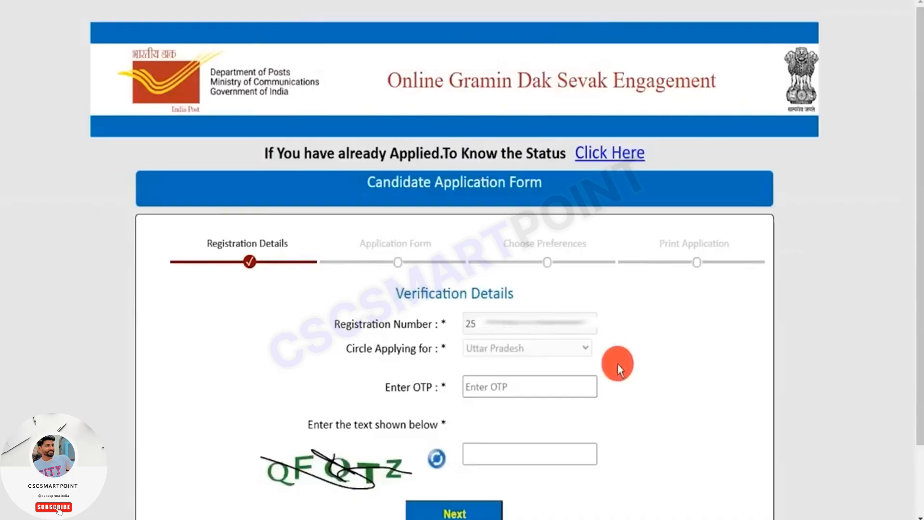
- Complete the OTP and captcha fields in Verification Details and continue to the application form
click(541, 384)
scroll(540, 383, down, 2)
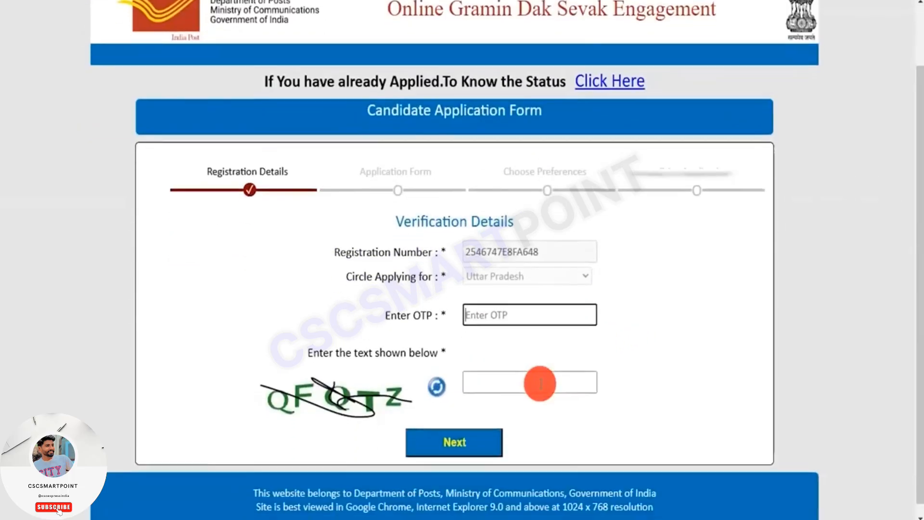
click(539, 385)
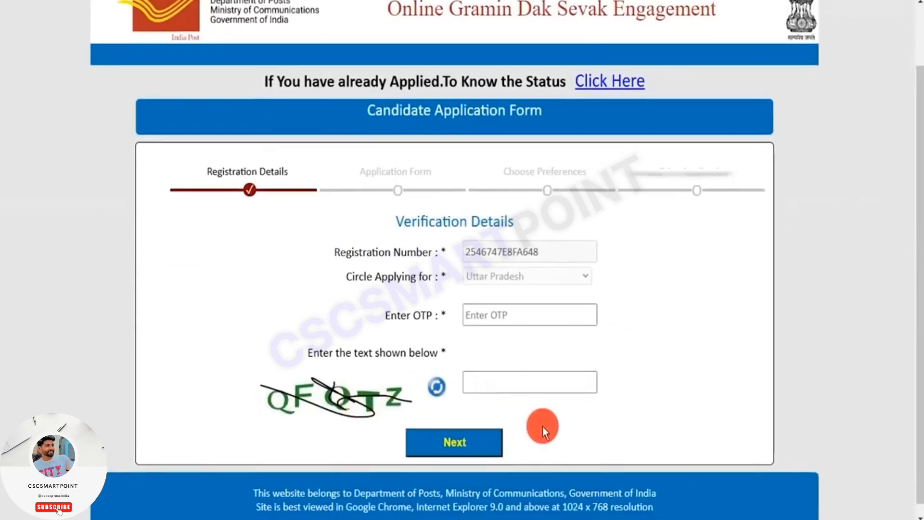
click(456, 442)
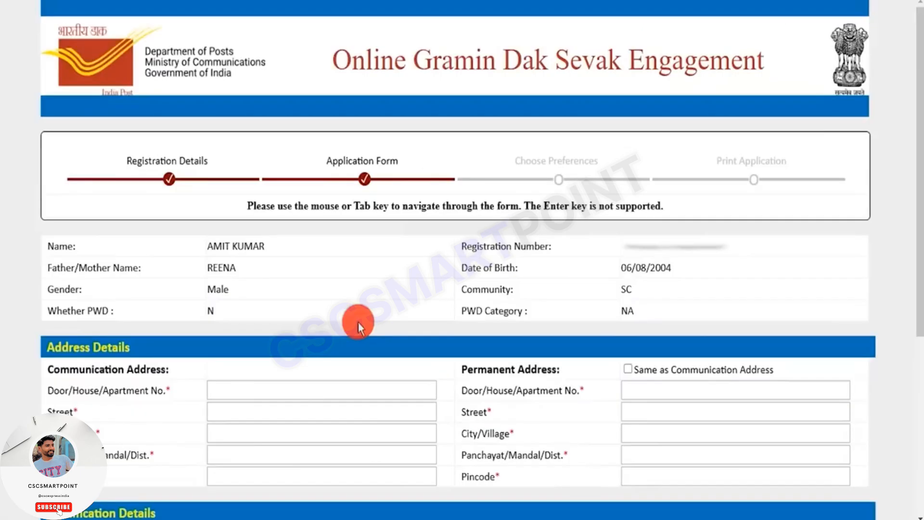
- Examine the Address Details section, highlighting the Communication Address and Permanent Address headings
scroll(358, 323, down, 3)
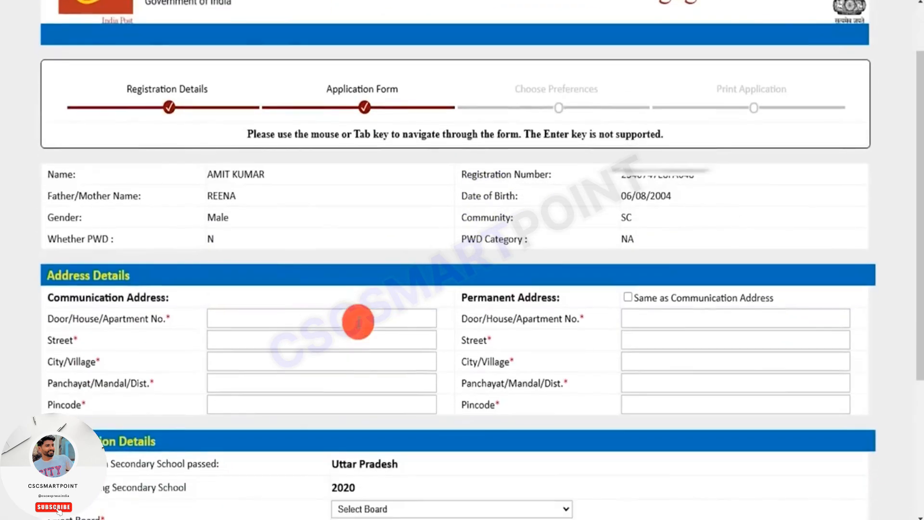
scroll(358, 321, down, 3)
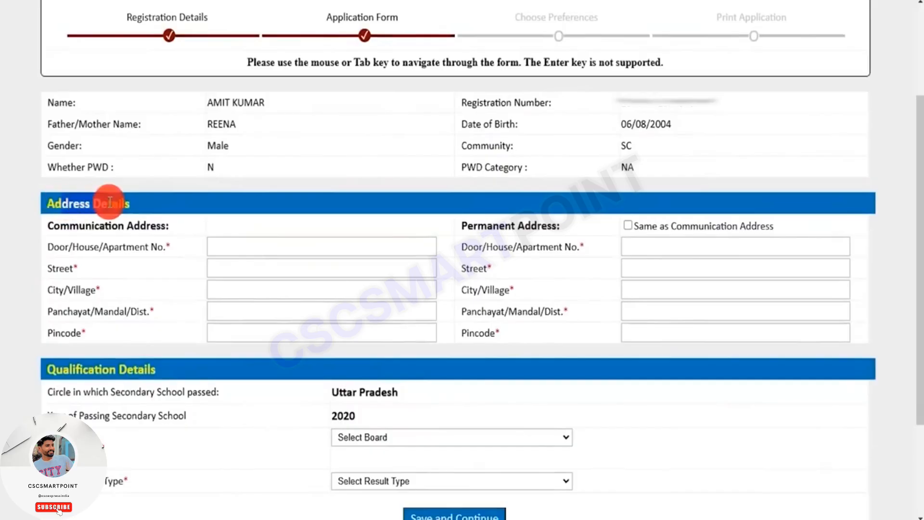
drag(70, 226, 160, 225)
drag(478, 226, 541, 225)
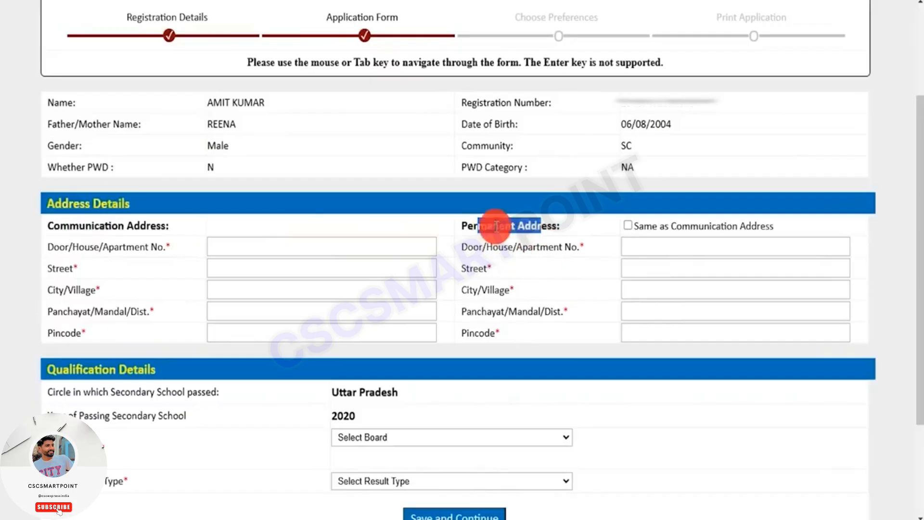
click(481, 226)
drag(481, 227, 532, 226)
drag(61, 226, 138, 226)
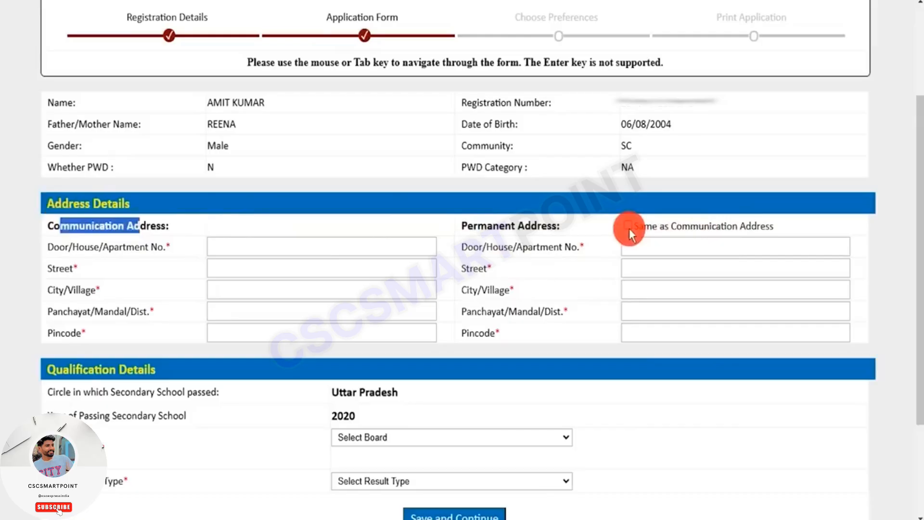
click(469, 226)
drag(469, 226, 562, 226)
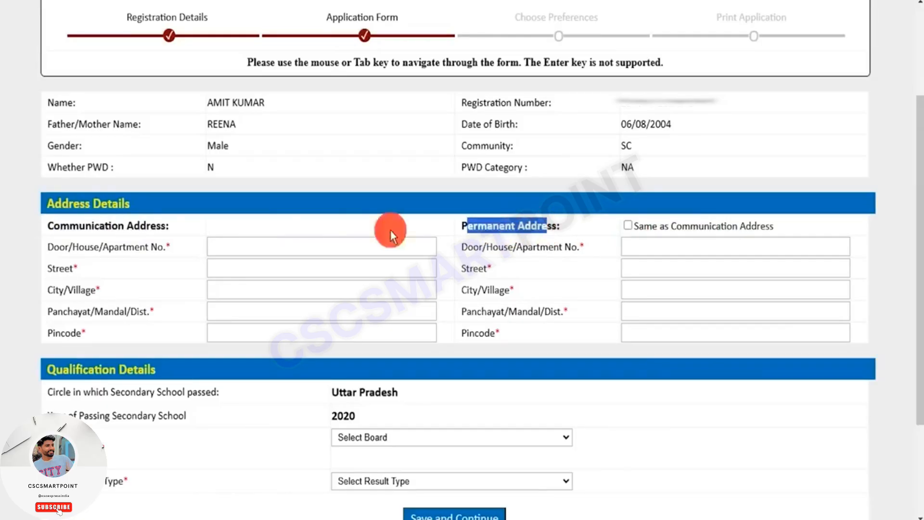
drag(60, 226, 139, 222)
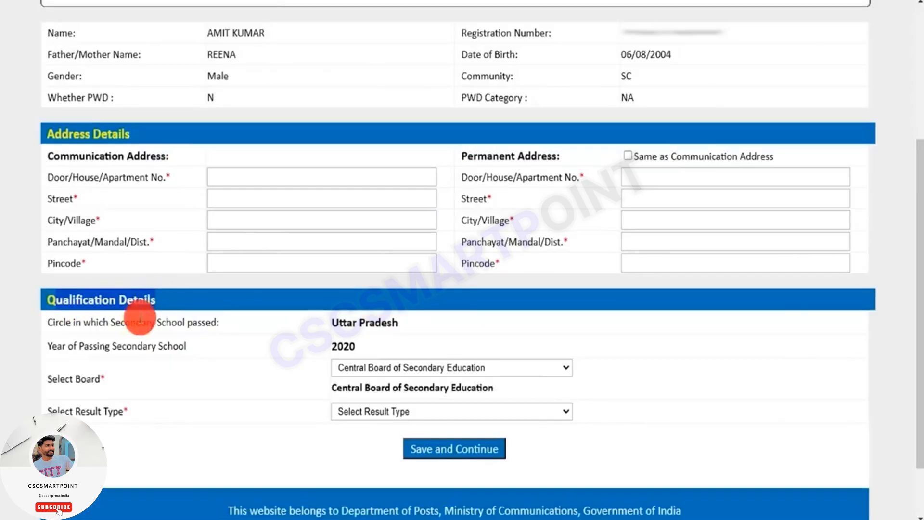
- Highlight the year of passing secondary school and select Central Board of Secondary Education as the board
drag(89, 346, 162, 348)
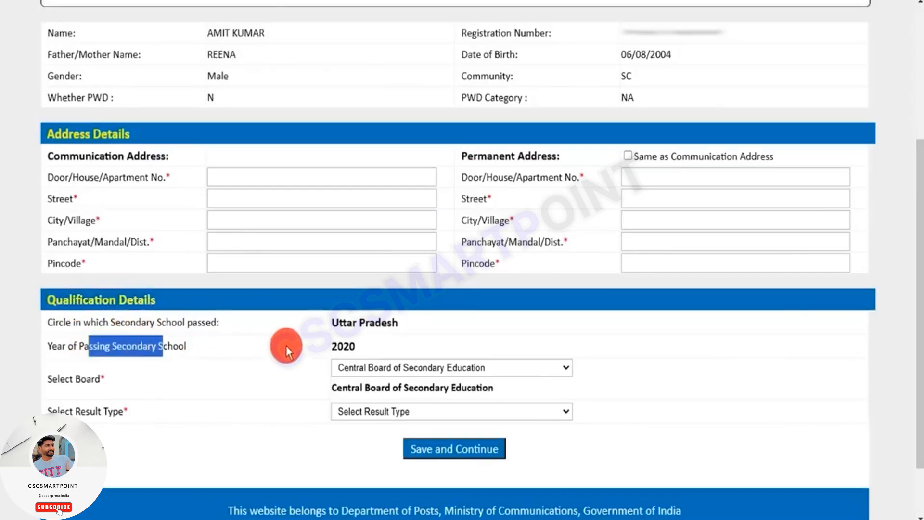
drag(337, 345, 352, 345)
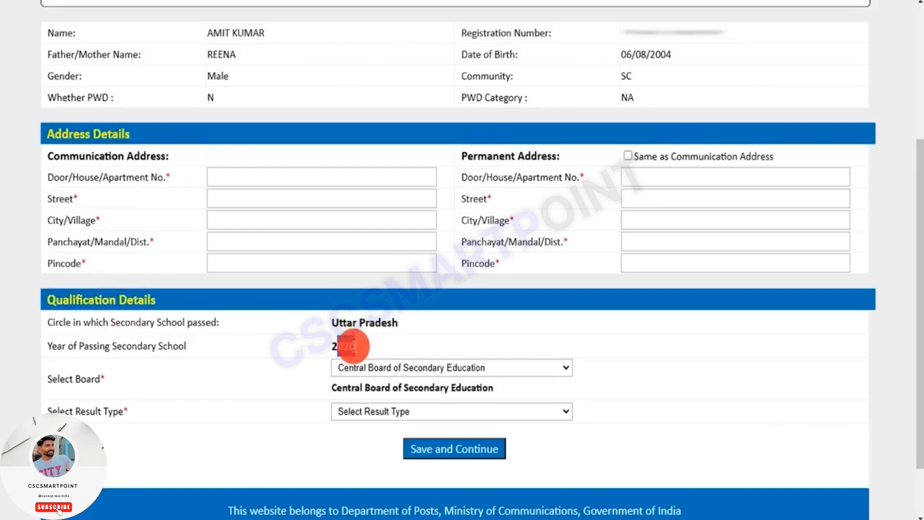
click(360, 367)
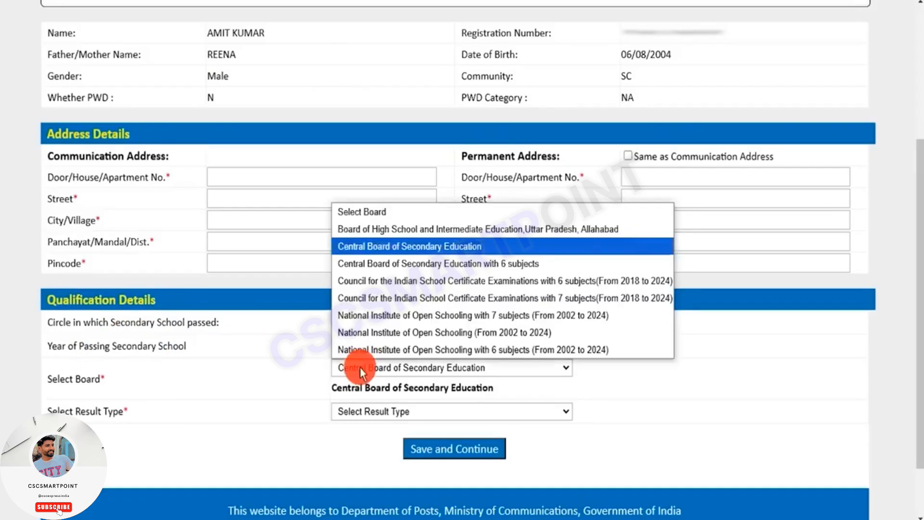
click(392, 248)
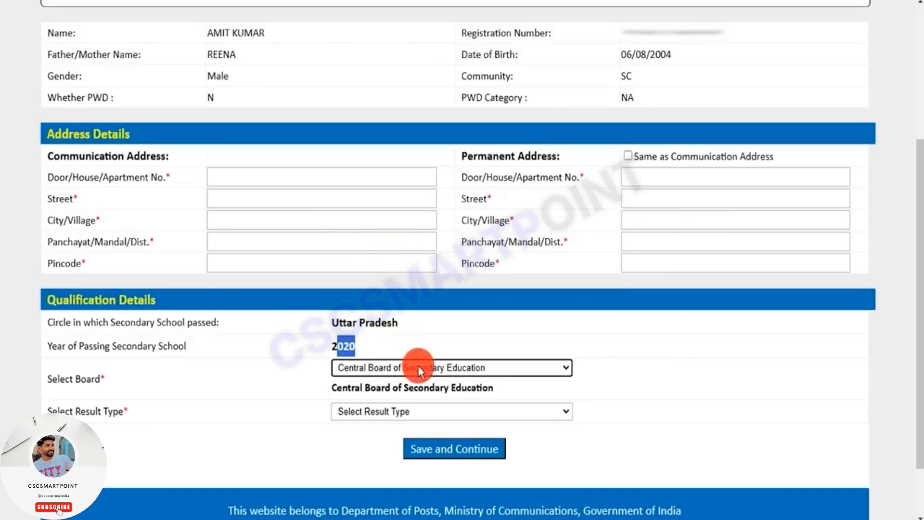
click(617, 384)
click(553, 367)
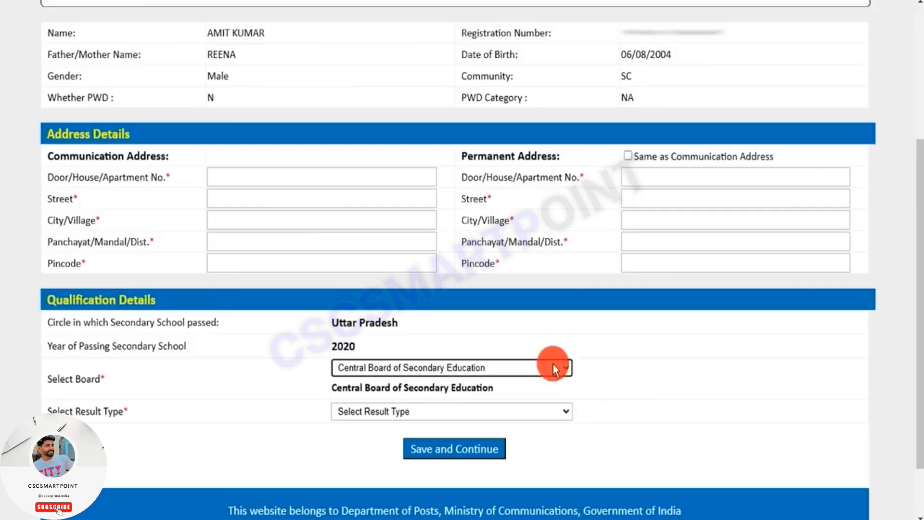
click(552, 368)
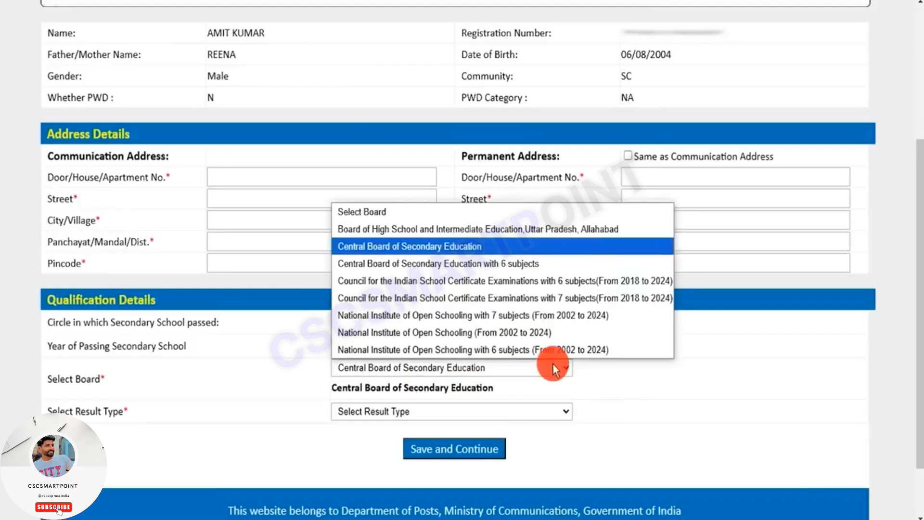
click(472, 245)
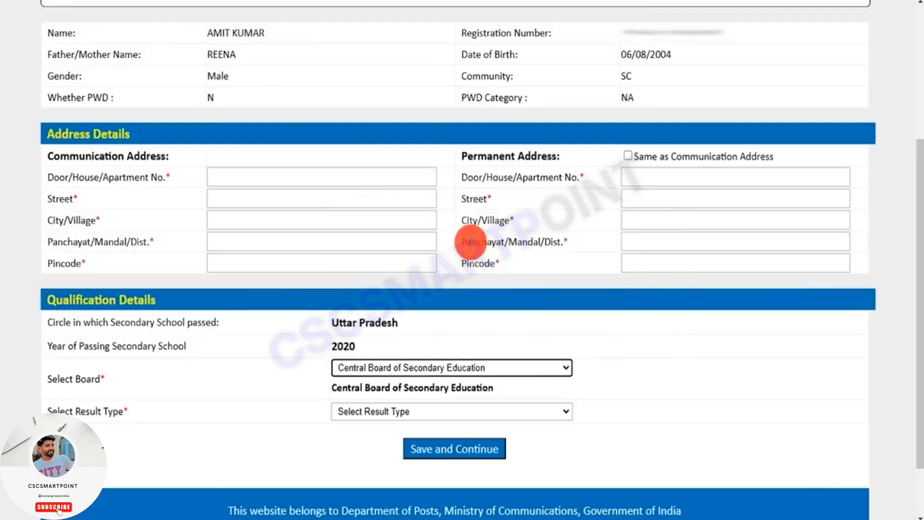
click(383, 371)
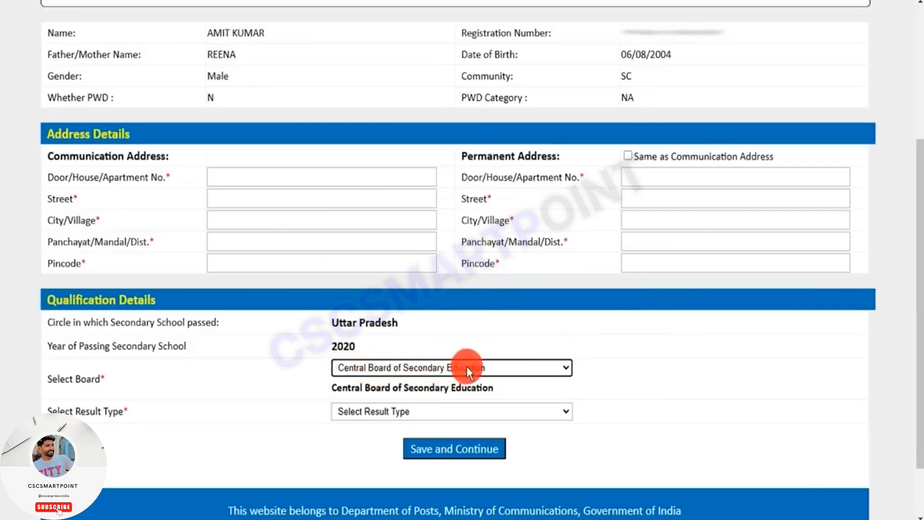
- Highlight the Select Result Type label and set the result type to Marks
drag(70, 411, 110, 413)
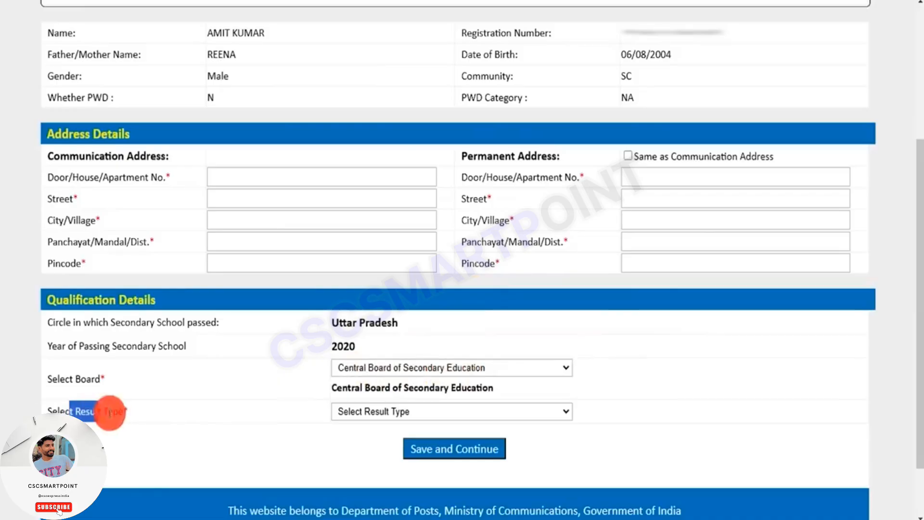
click(369, 410)
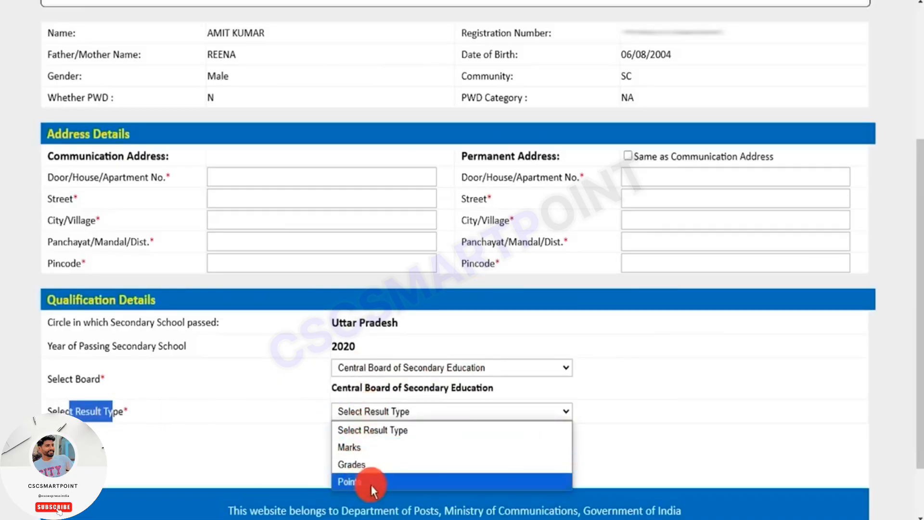
click(357, 446)
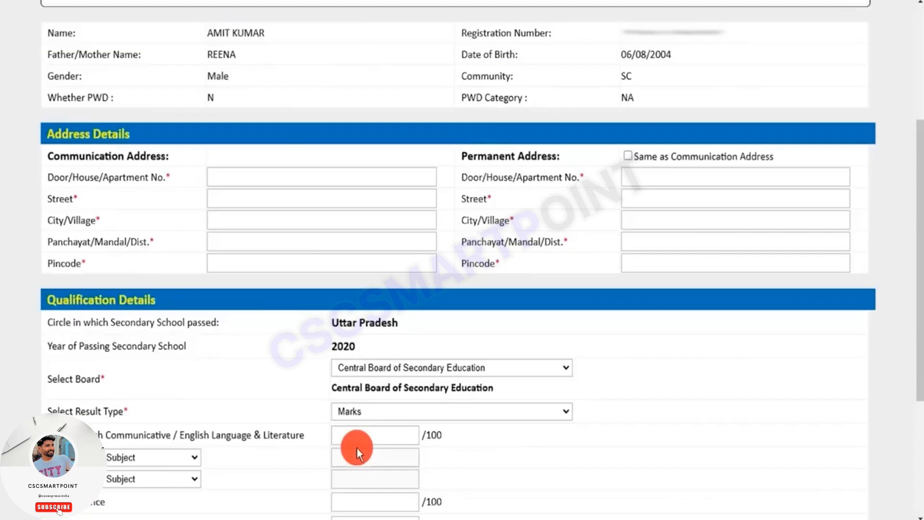
- Choose Hindi -A / Hindi- B as the first selectable subject and enter 80 as the English marks
scroll(260, 428, down, 3)
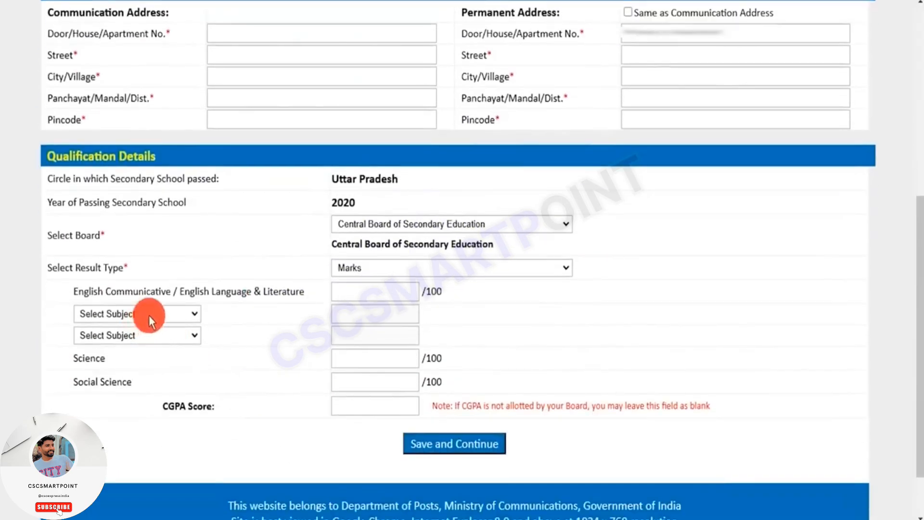
click(148, 315)
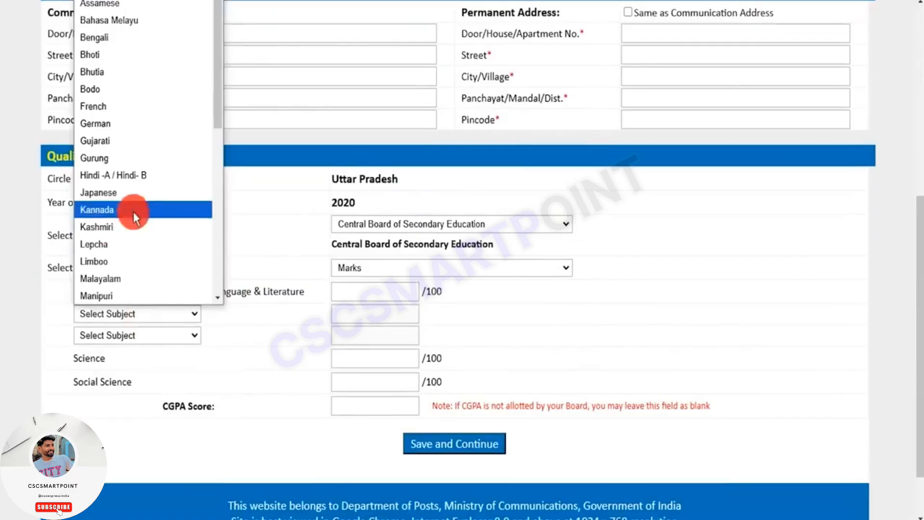
click(129, 176)
click(376, 292)
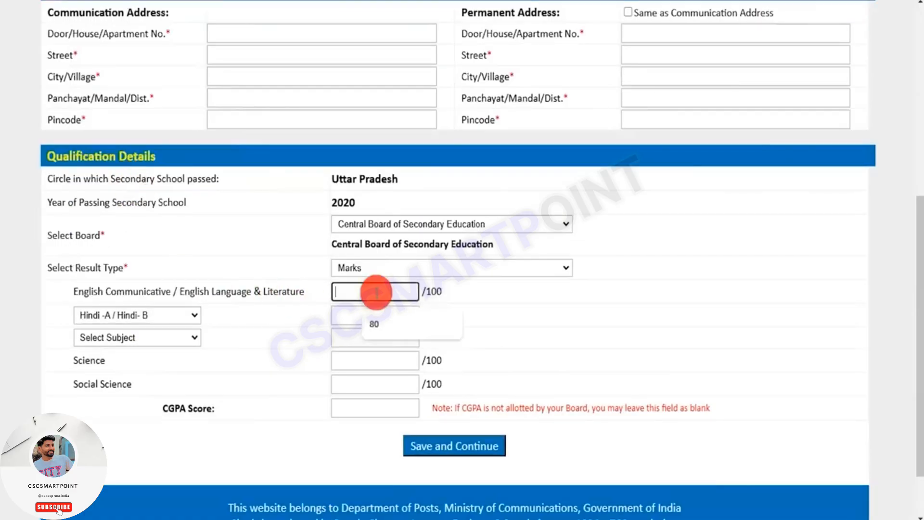
text(80)
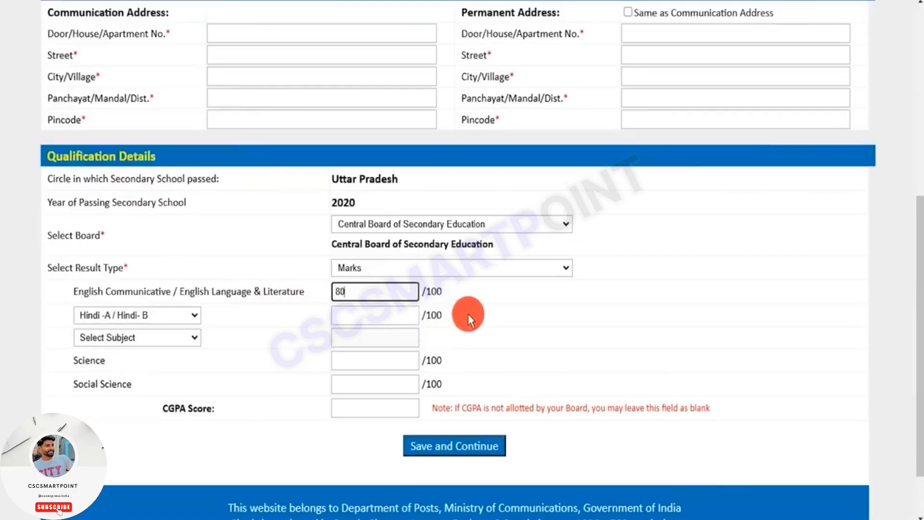
- Change the board to Board of High School and Intermediate Education, Uttar Pradesh, Allahabad and set the result type to Marks
click(468, 314)
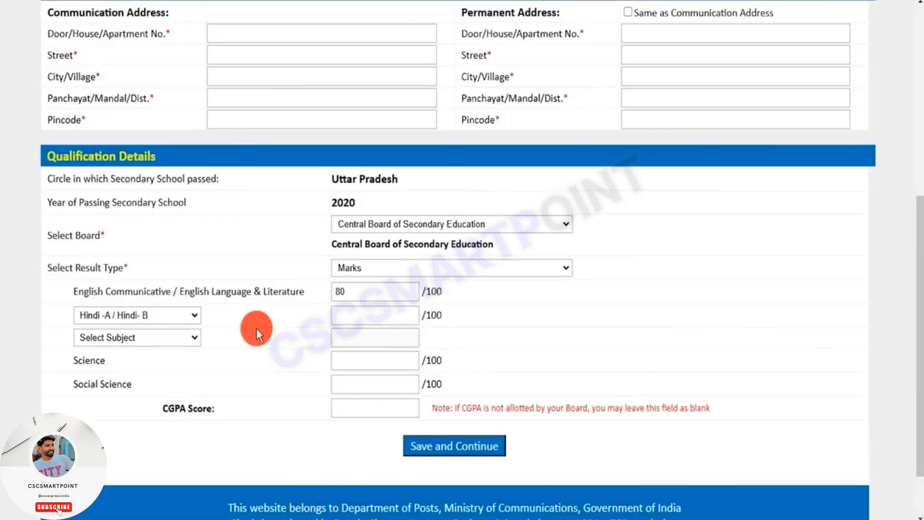
click(380, 226)
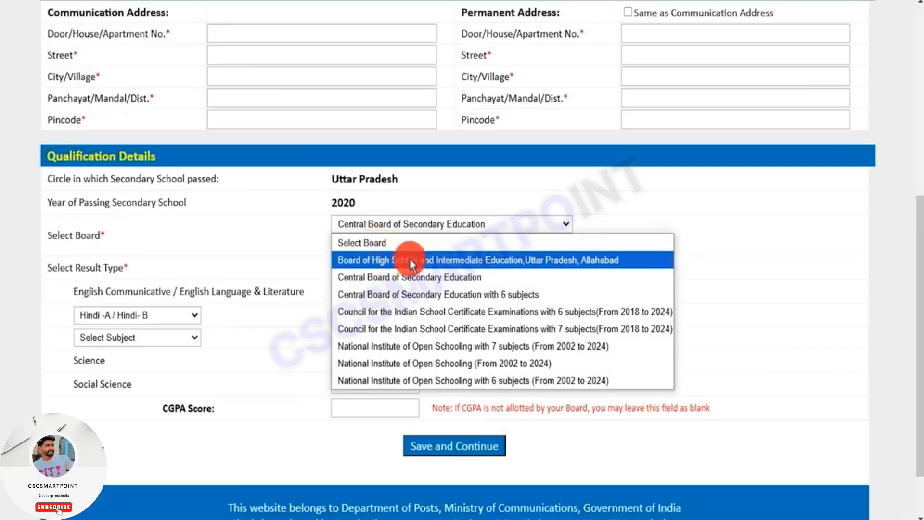
click(518, 260)
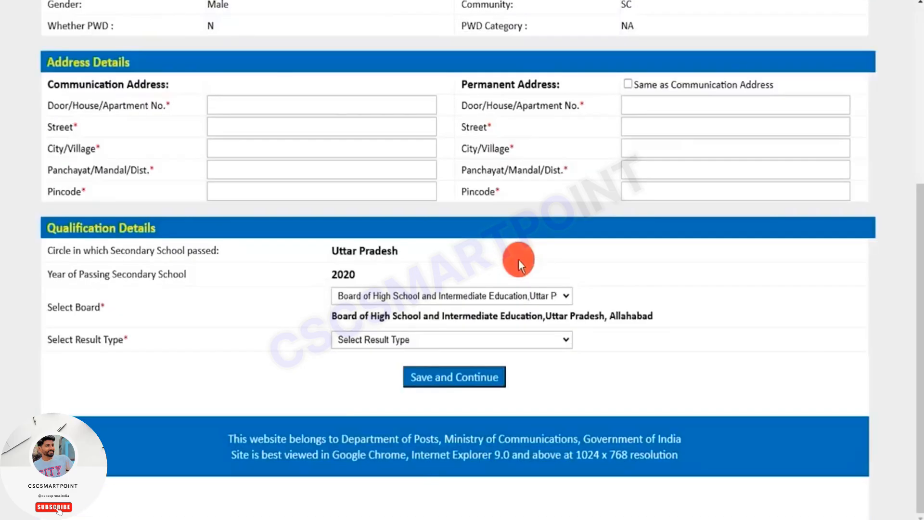
click(376, 340)
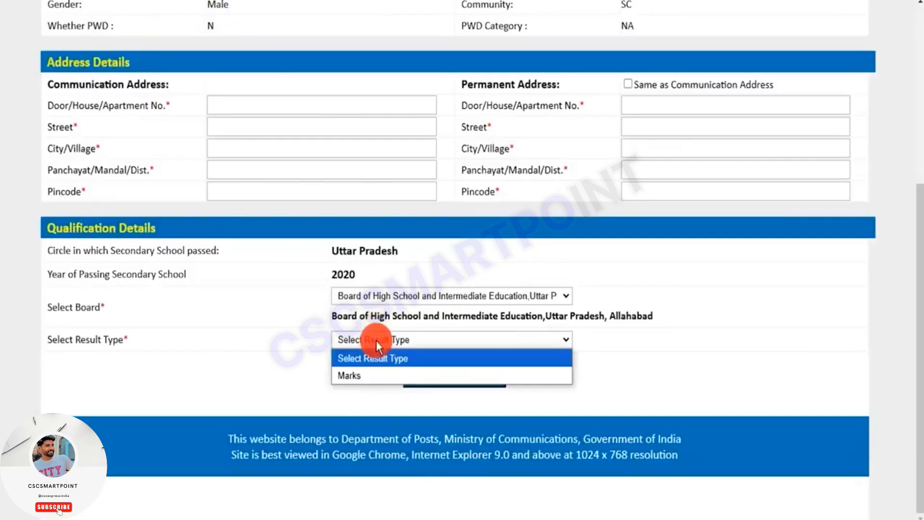
click(358, 379)
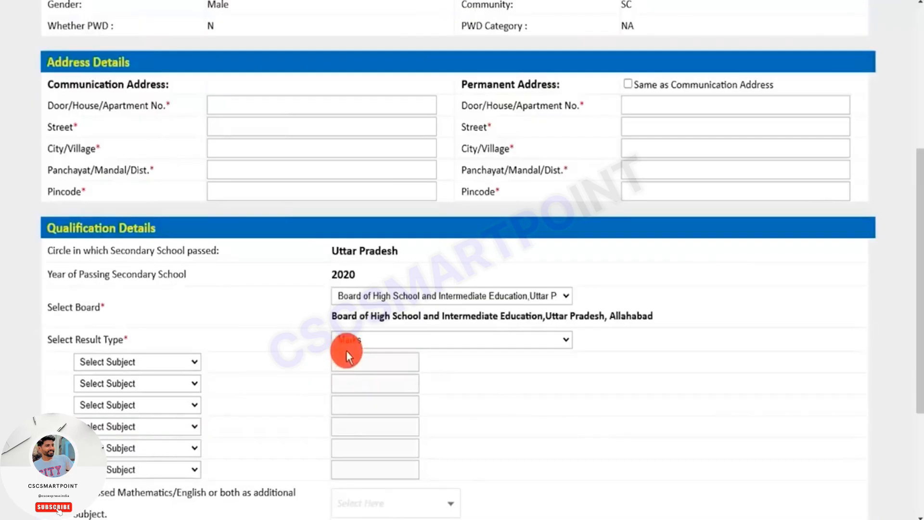
- Choose Hindi as the first subject and enter 80 as its marks
scroll(426, 370, down, 2)
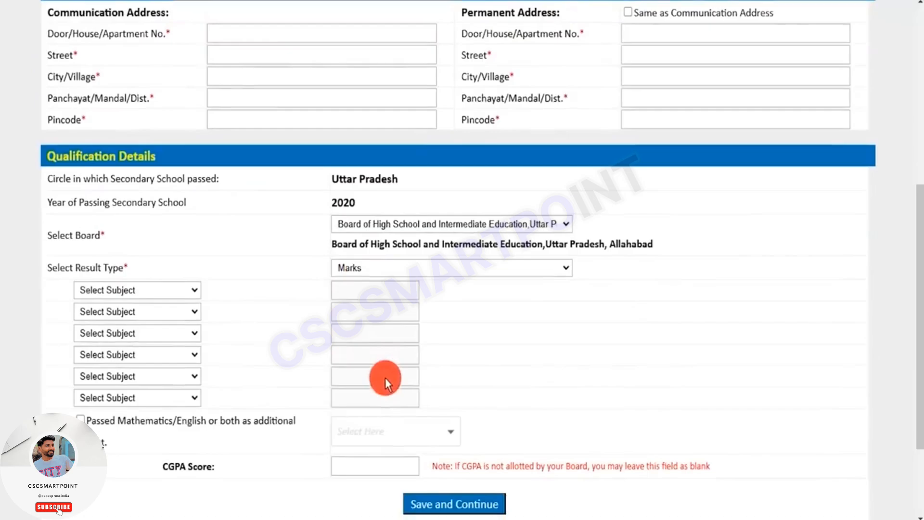
click(140, 288)
click(114, 341)
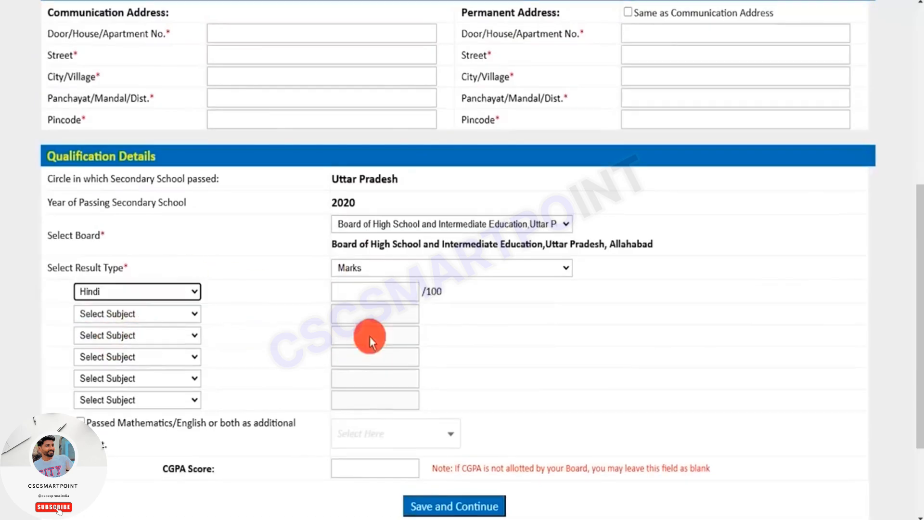
click(373, 294)
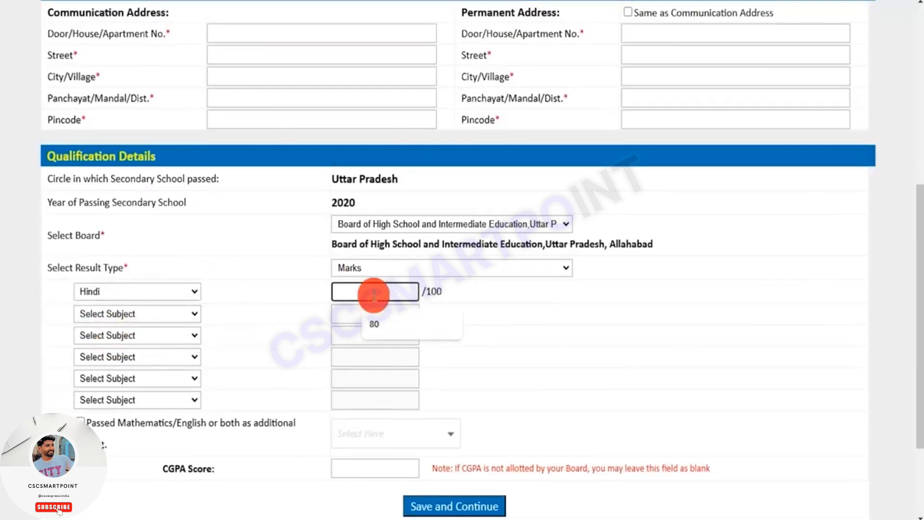
click(373, 319)
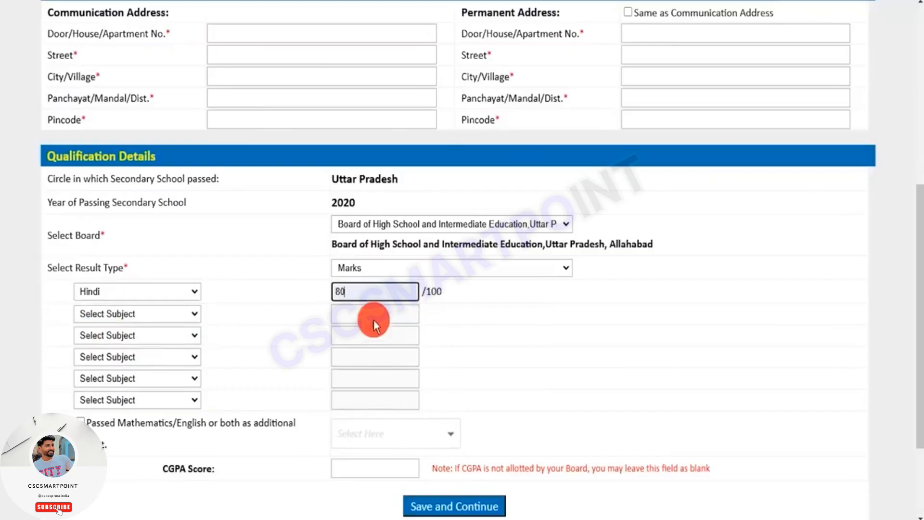
- Choose Commerce as the second subject and enter 70 as its marks
click(141, 318)
click(109, 210)
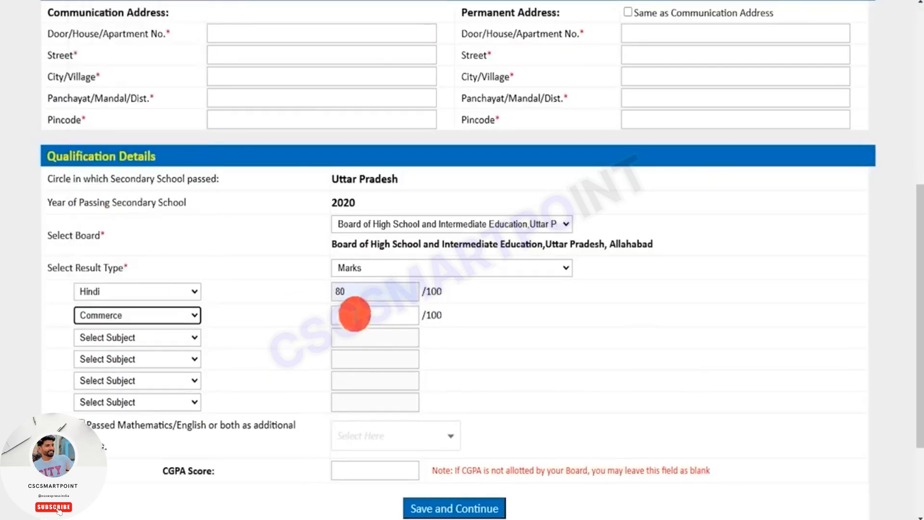
click(354, 314)
text(70)
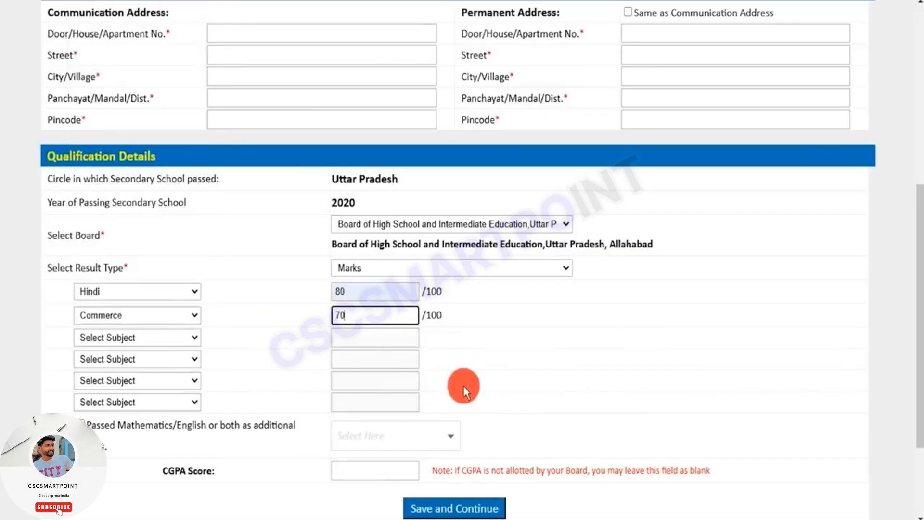
scroll(464, 385, down, 3)
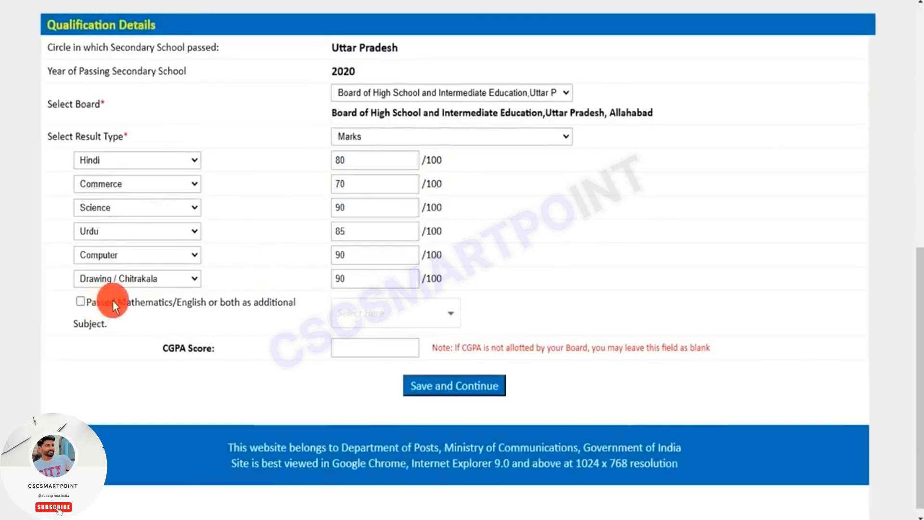
- Declare Mathematics 2 and English as passed additional subjects, and highlight the CGPA Score label and activate its field
drag(118, 299, 207, 298)
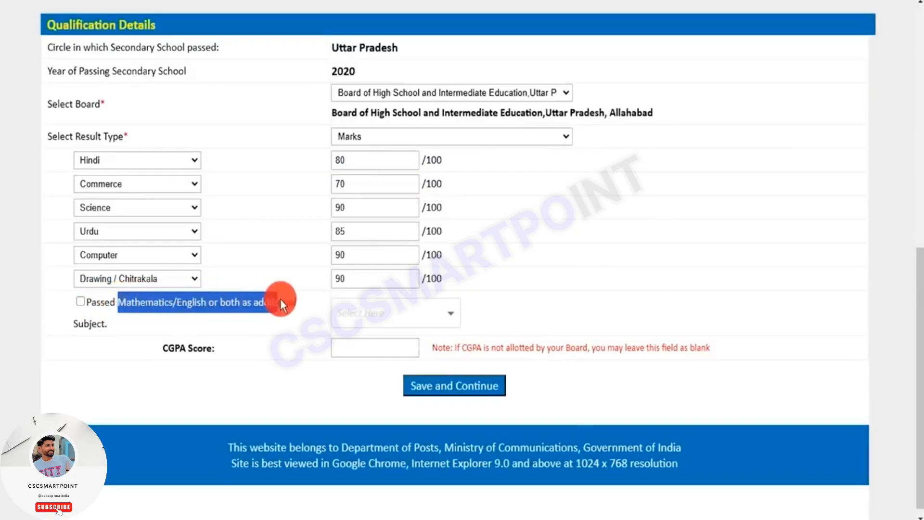
drag(280, 298, 282, 298)
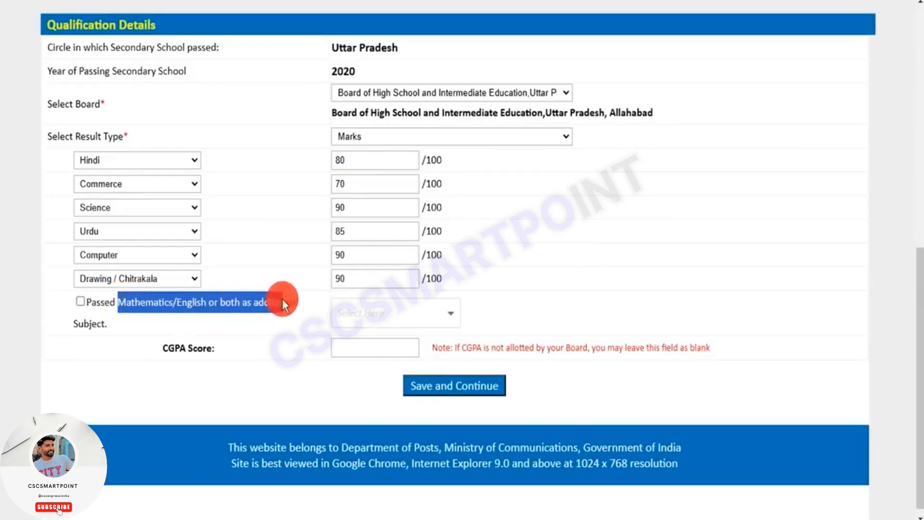
click(82, 301)
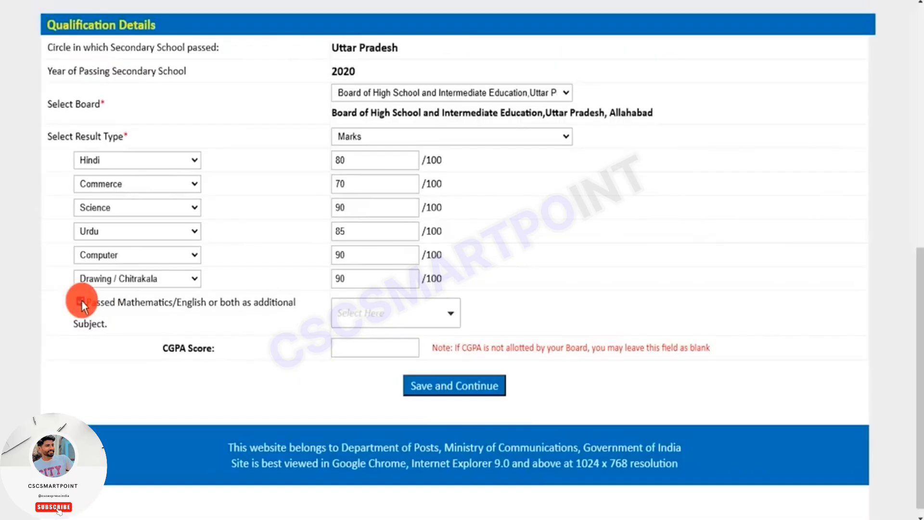
click(81, 301)
click(417, 321)
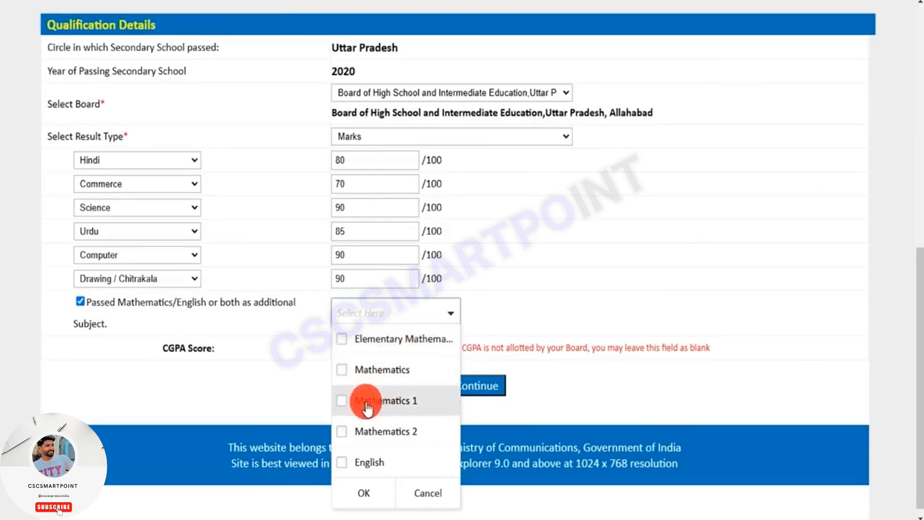
click(362, 466)
click(357, 432)
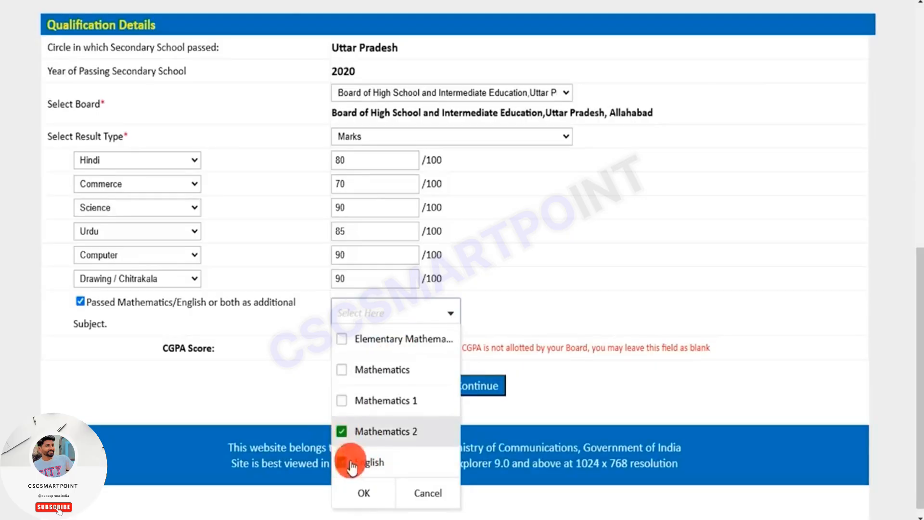
click(361, 490)
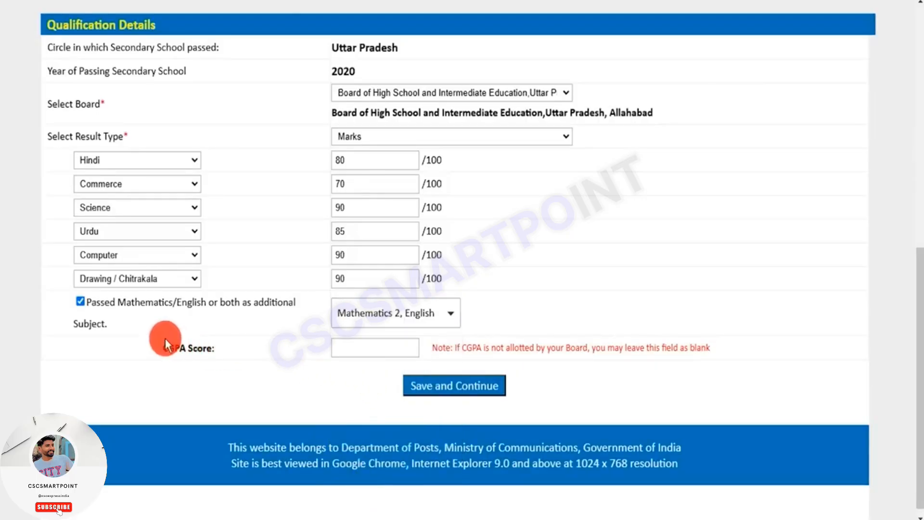
drag(167, 348, 199, 347)
click(373, 347)
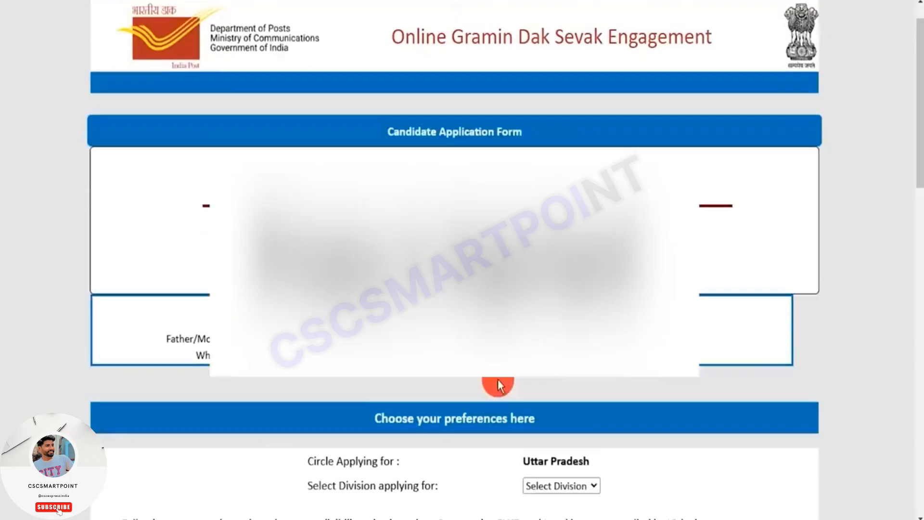
- Highlight the circle and division labels in the preferences section and select Saharanpur Division as the division applying for
scroll(495, 382, down, 5)
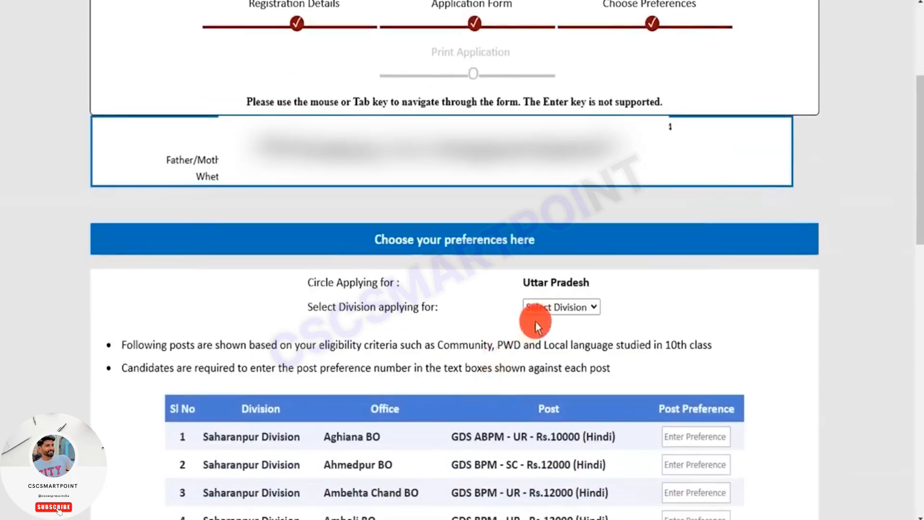
drag(321, 281, 378, 284)
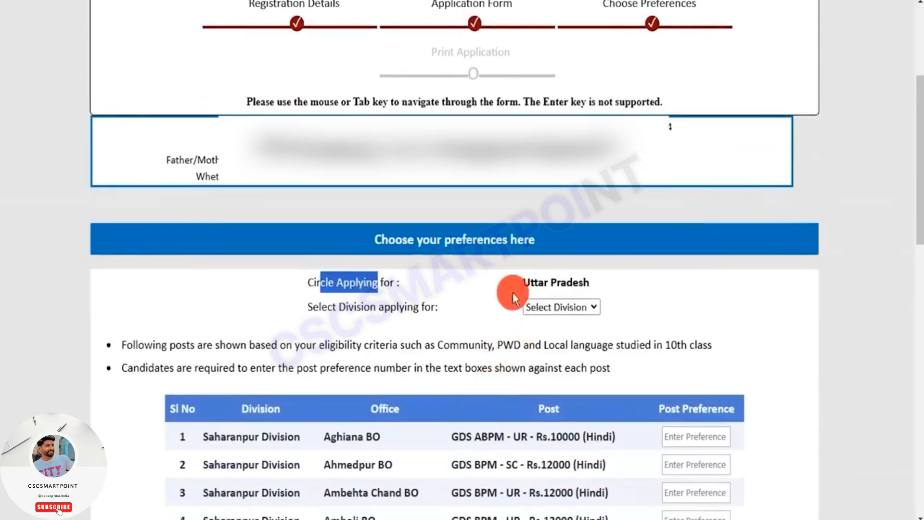
drag(535, 281, 566, 283)
drag(322, 306, 421, 306)
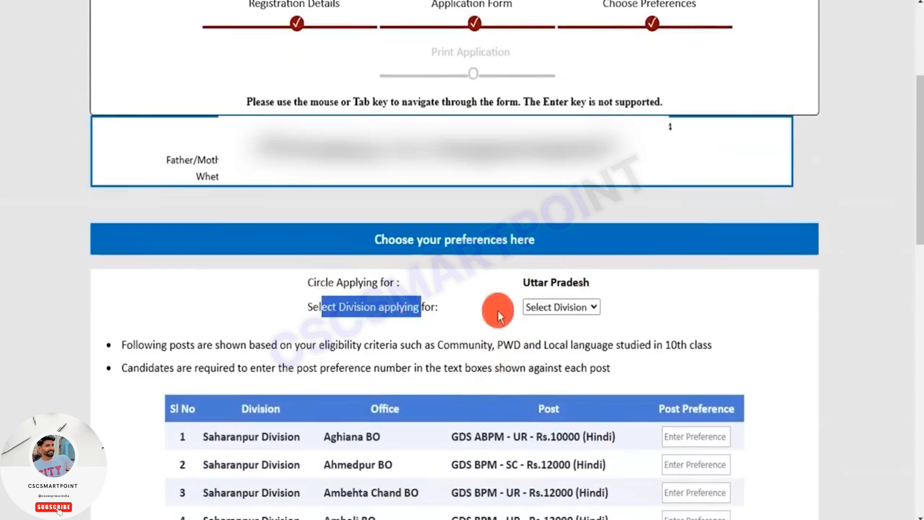
click(558, 307)
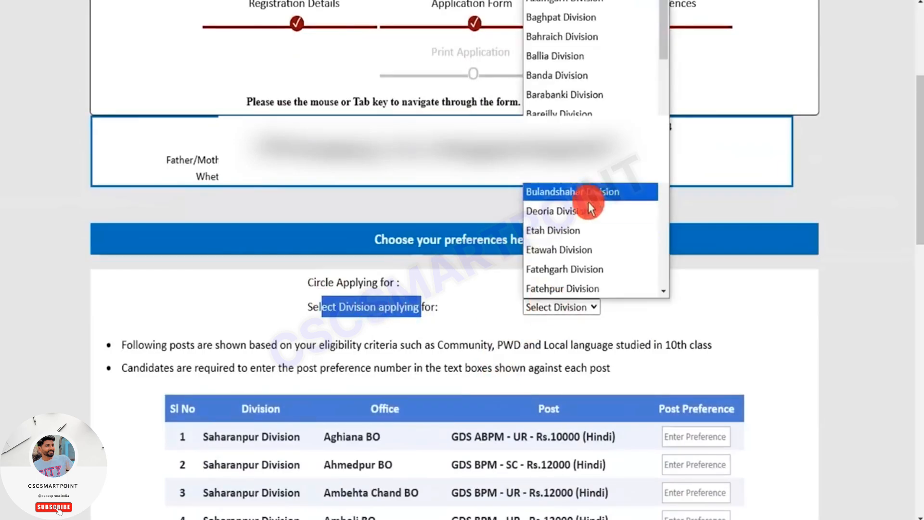
scroll(583, 193, down, 10)
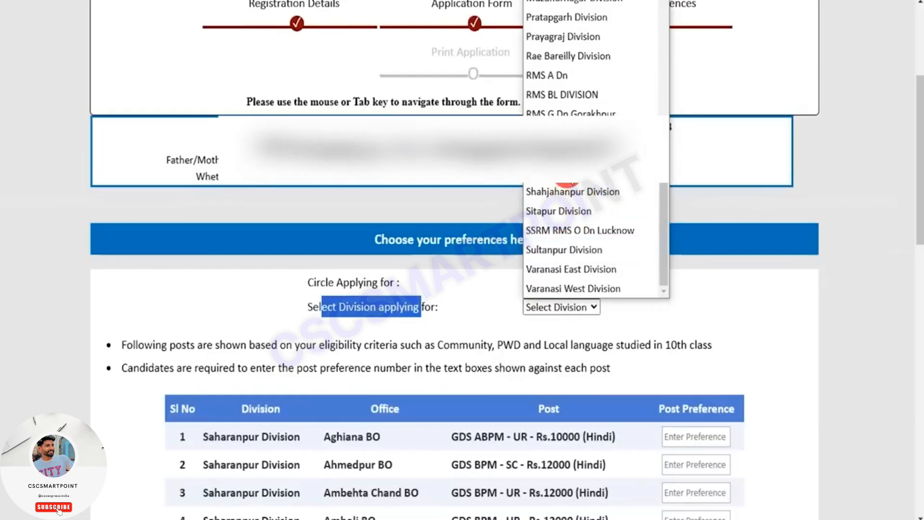
click(567, 188)
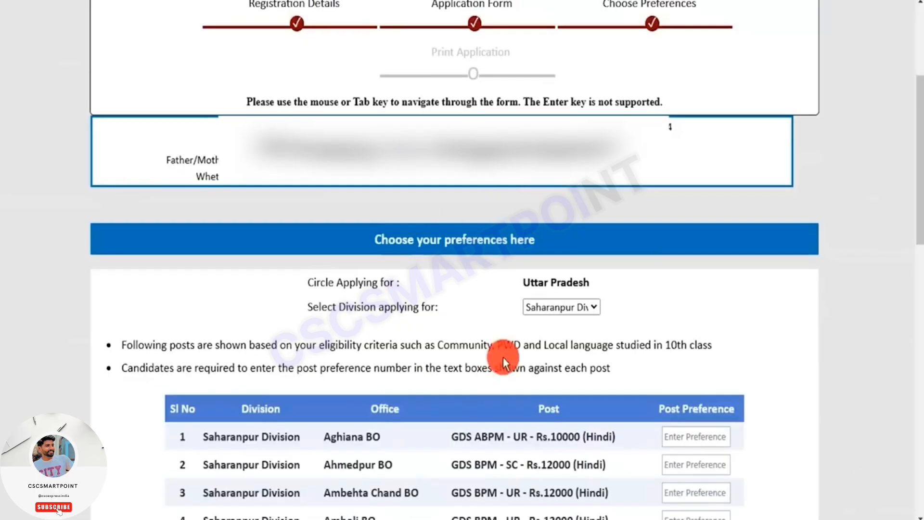
- Examine the list of Saharanpur Division posts, highlighting entries in the Division and Office columns
scroll(503, 357, down, 5)
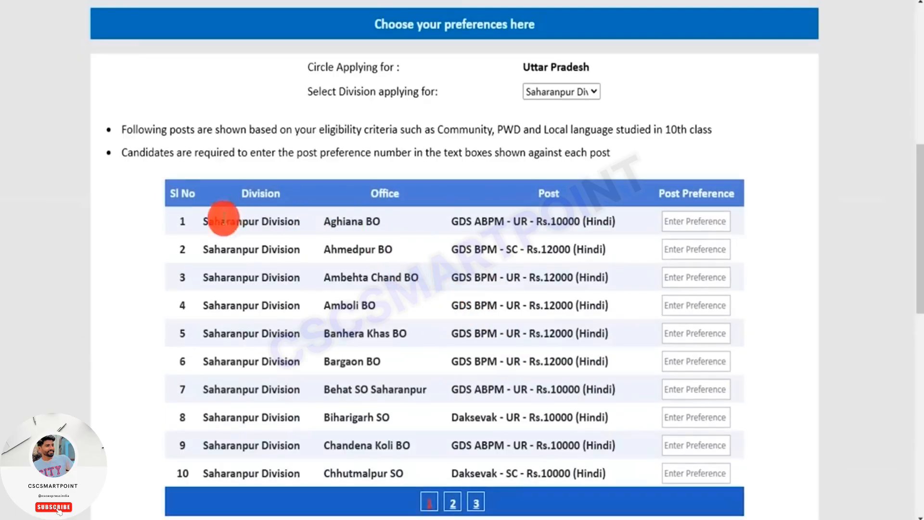
drag(215, 221, 270, 268)
drag(248, 305, 359, 434)
click(359, 435)
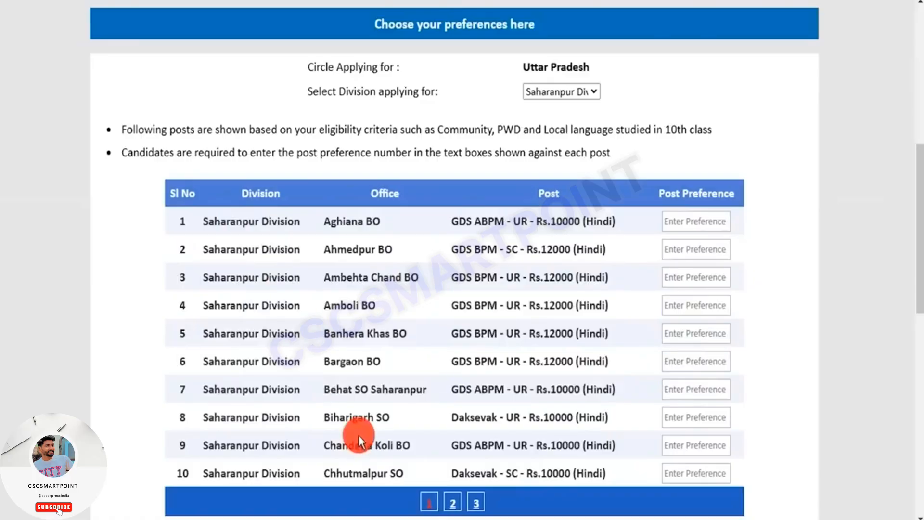
drag(231, 472, 256, 474)
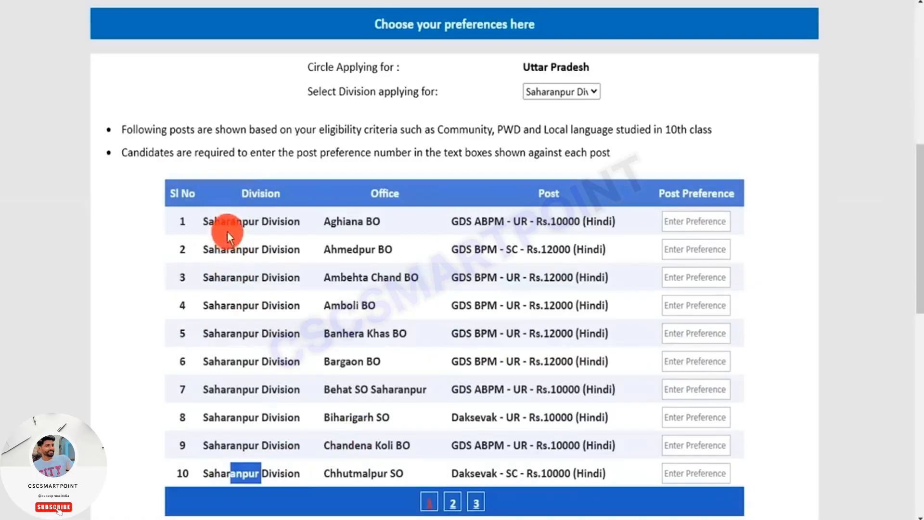
drag(248, 248, 372, 251)
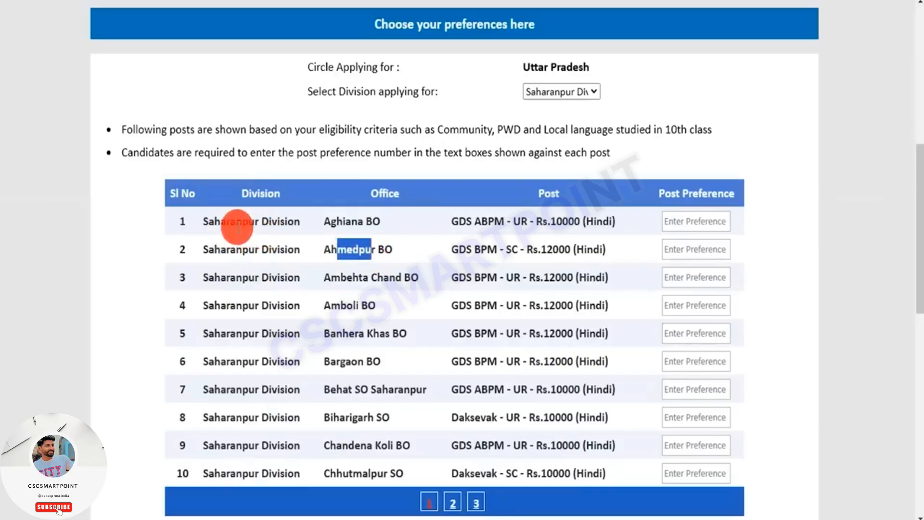
- Highlight the Aghiana BO row's division and office, and enter 2 as its post preference
drag(227, 221, 273, 223)
click(240, 222)
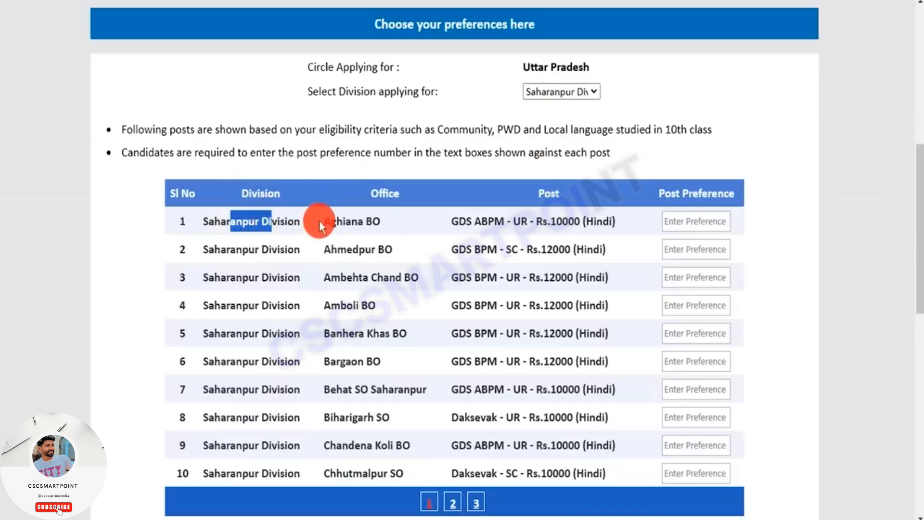
drag(331, 221, 370, 222)
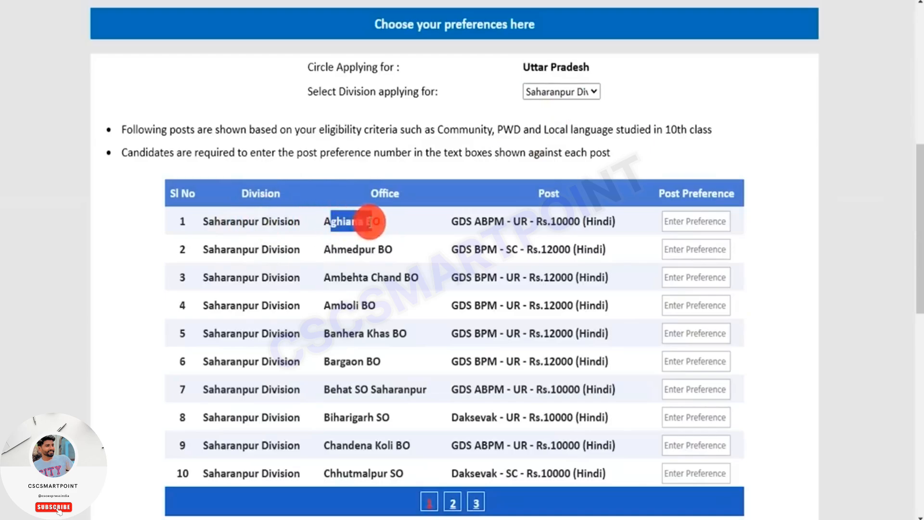
click(684, 221)
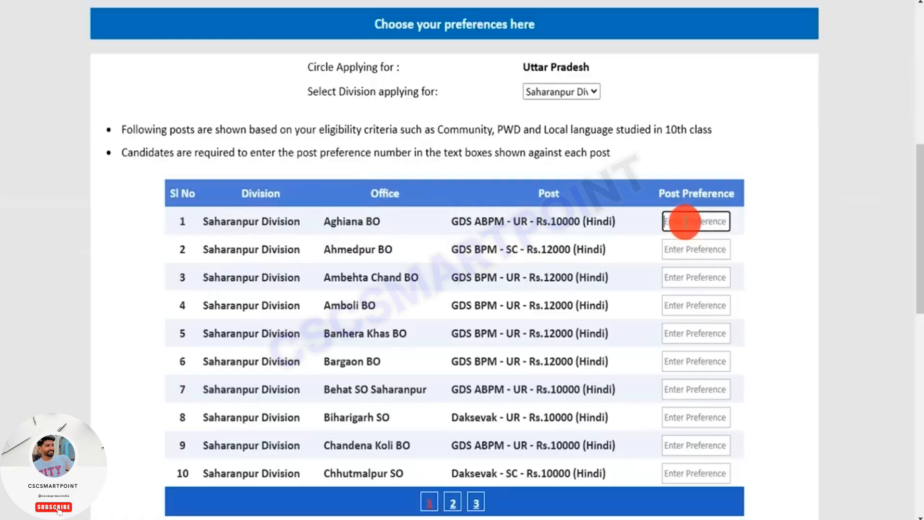
text(2)
- Highlight the Ahmedpur BO row's division and office, and enter 1 as its post preference
drag(221, 249, 270, 251)
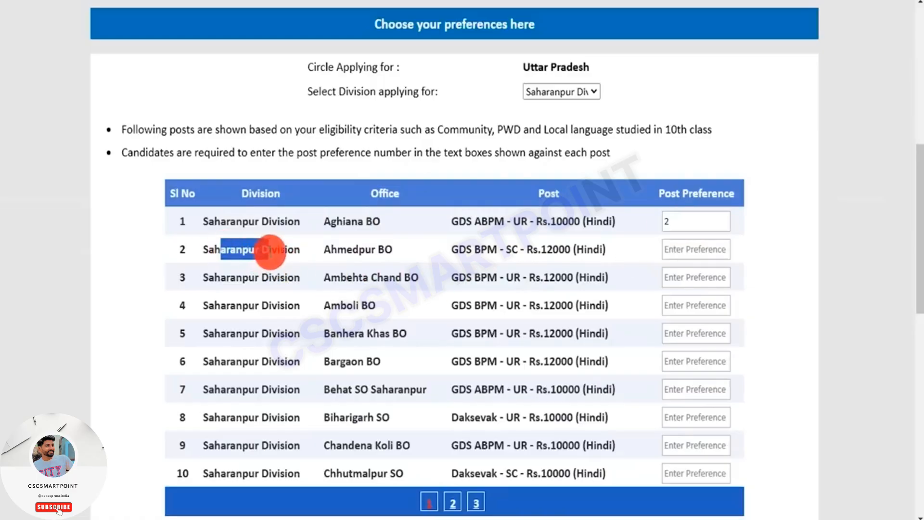
drag(331, 249, 378, 250)
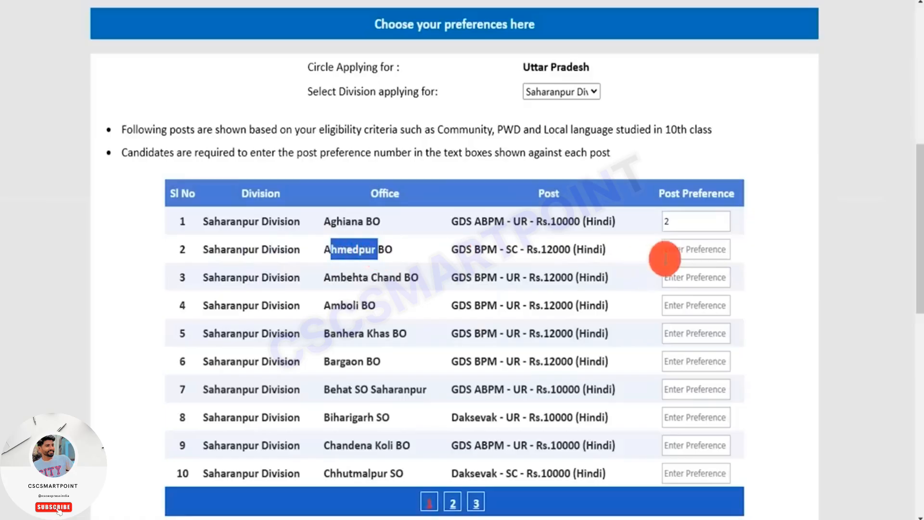
click(677, 250)
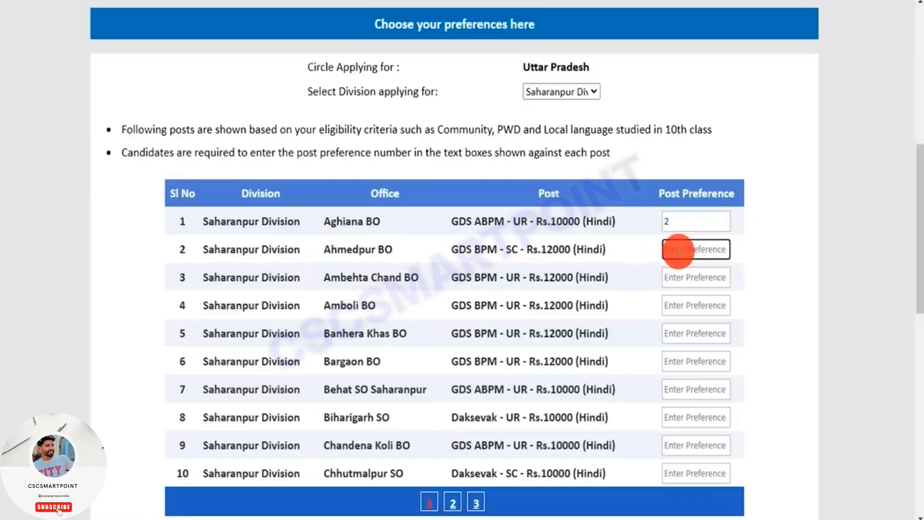
text(1)
- Enter 4 as the post preference for Ambehta Chand BO and 3 for Amboli BO
click(675, 277)
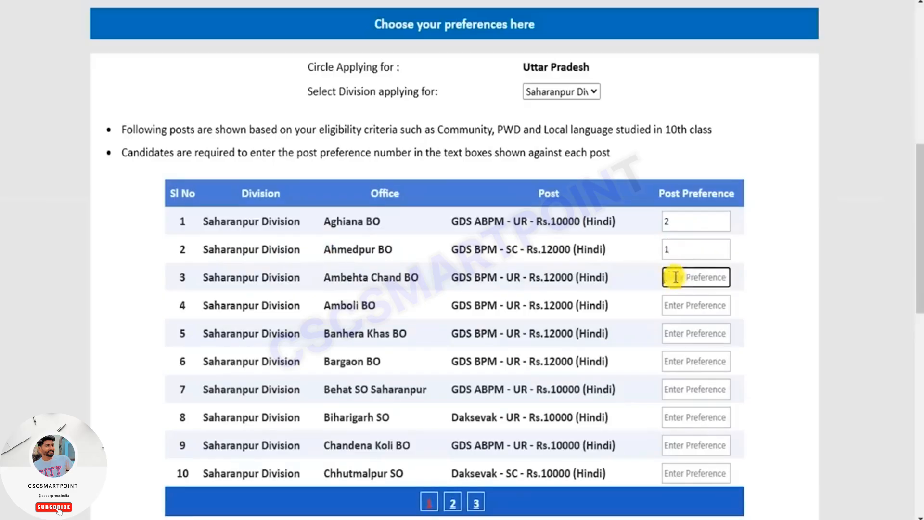
text(3)
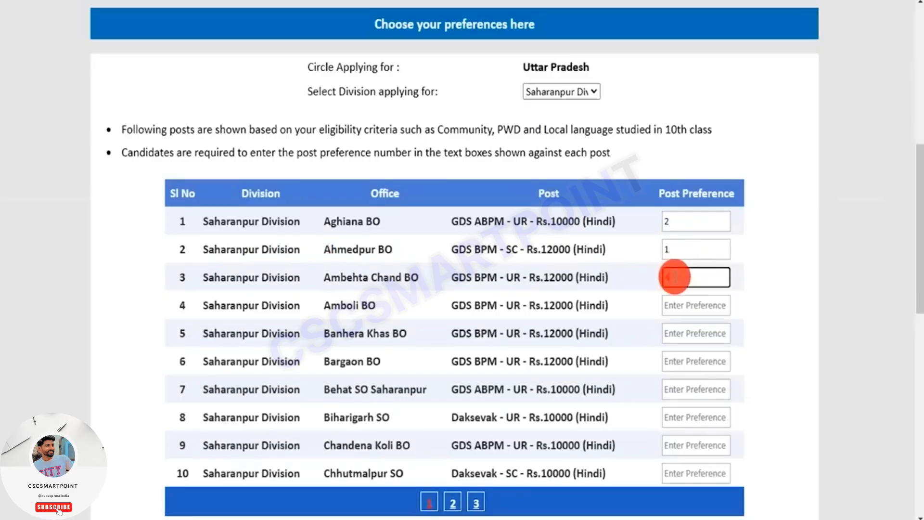
click(673, 305)
text(3)
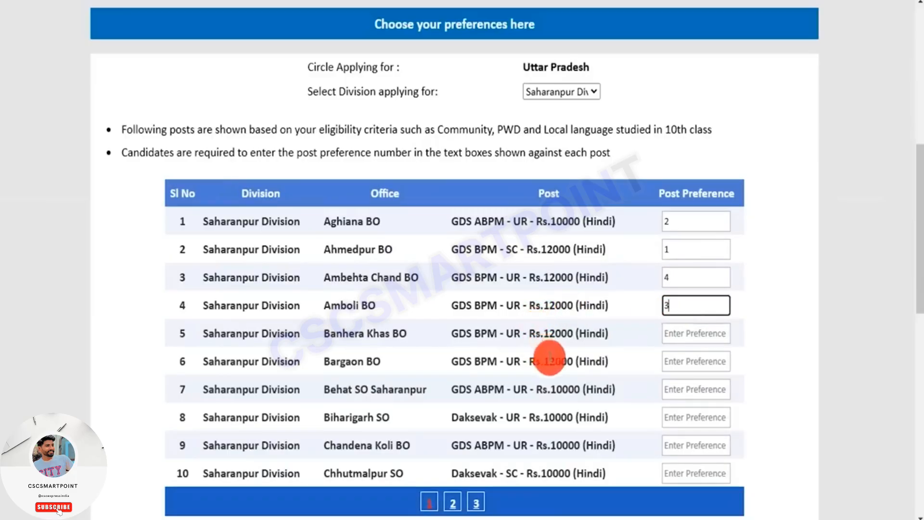
- Open page 2 of the Saharanpur Division post list and look over posts 11 to 20
scroll(602, 378, down, 1)
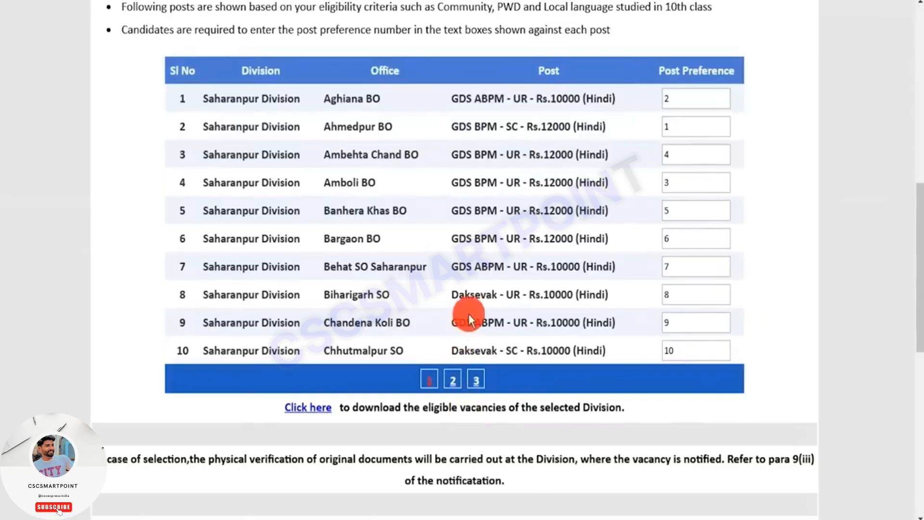
click(454, 383)
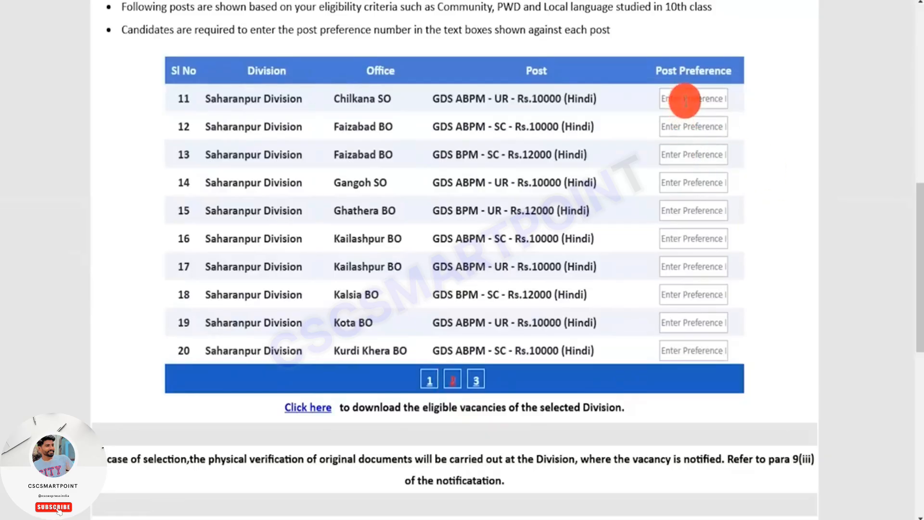
scroll(337, 366, down, 2)
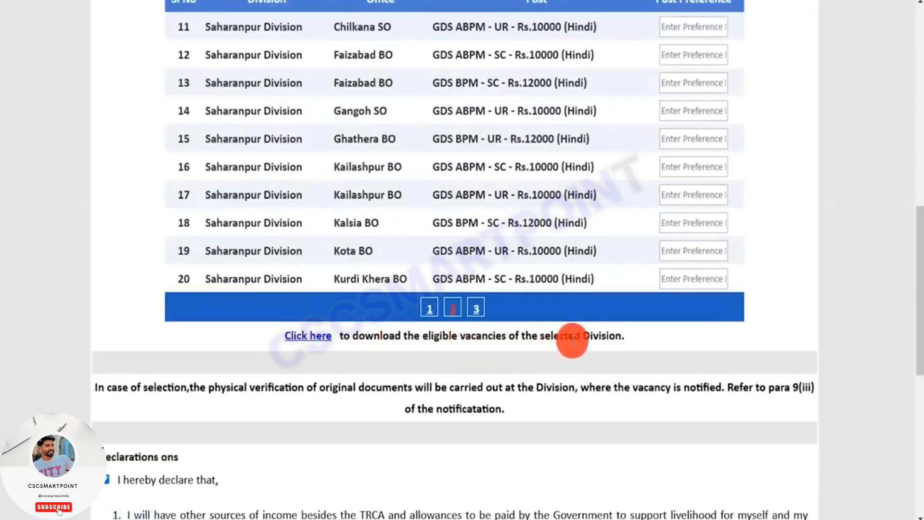
scroll(414, 405, up, 1)
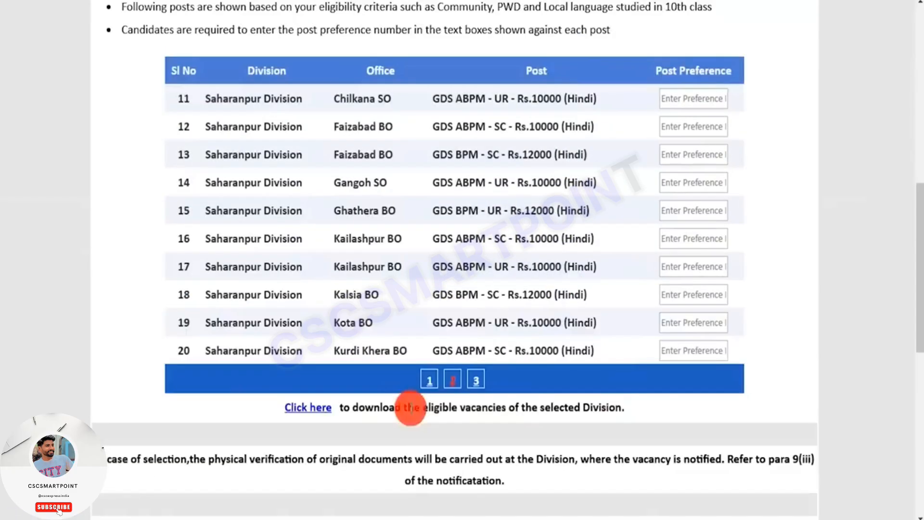
- Highlight the declarations heading and the declaration text below the post list
scroll(463, 407, down, 2)
scroll(463, 407, down, 3)
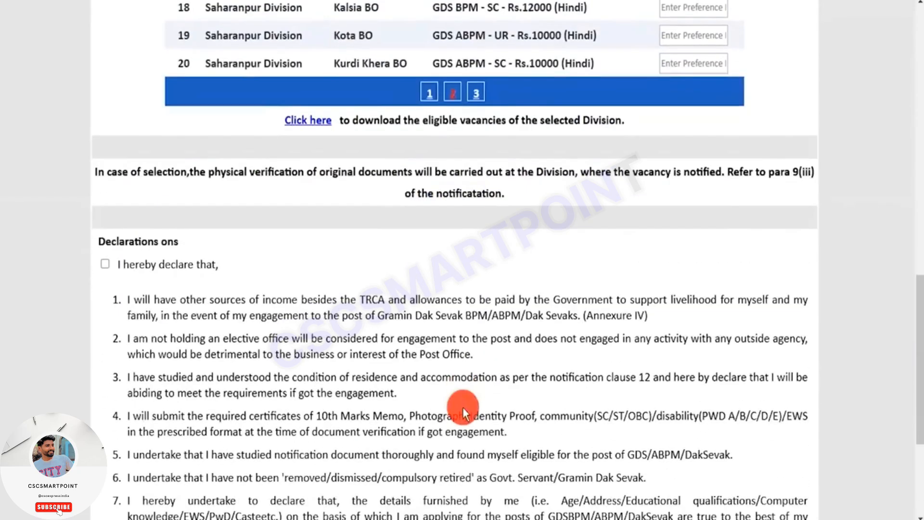
scroll(462, 407, down, 3)
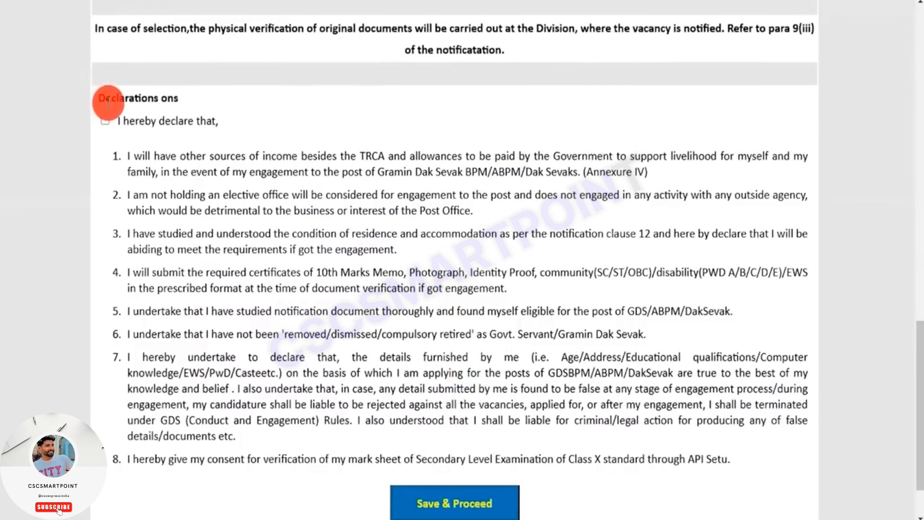
drag(104, 98, 167, 98)
drag(176, 155, 369, 378)
click(369, 378)
- Accept the declarations and save the application to proceed
click(104, 120)
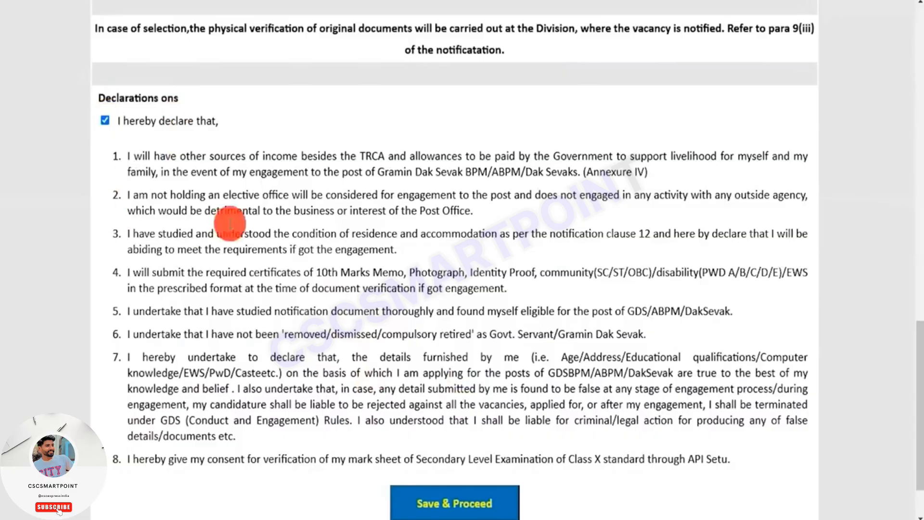
scroll(310, 241, down, 2)
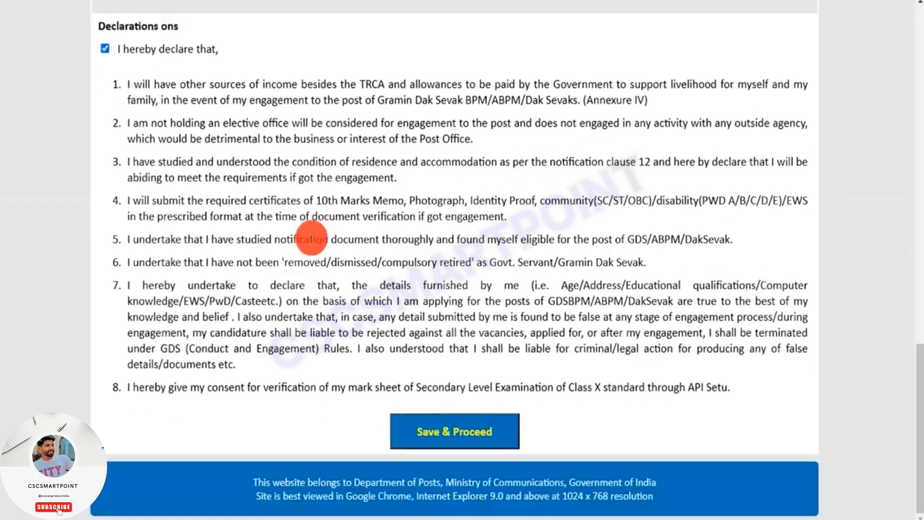
click(466, 430)
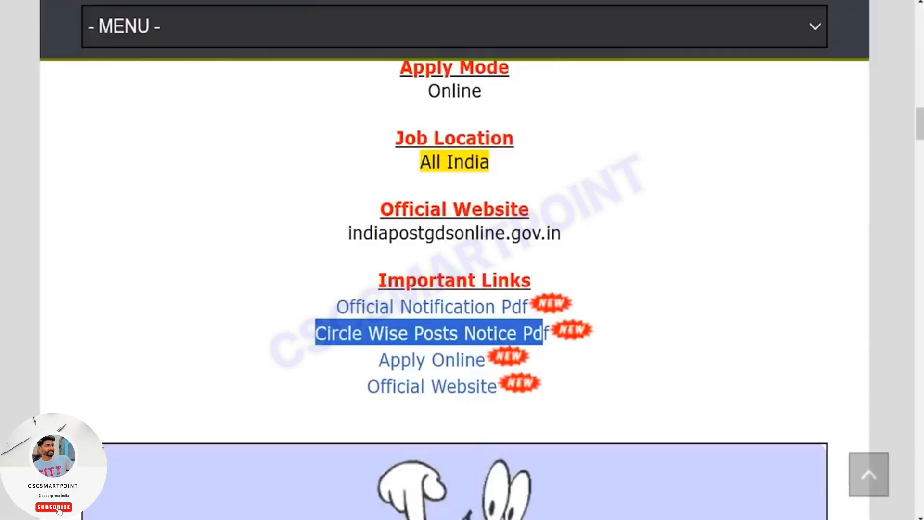
- Highlight the application fee entries for SC/ST/PH/Female and General/OBC candidates in the recruitment article
scroll(346, 269, up, 5)
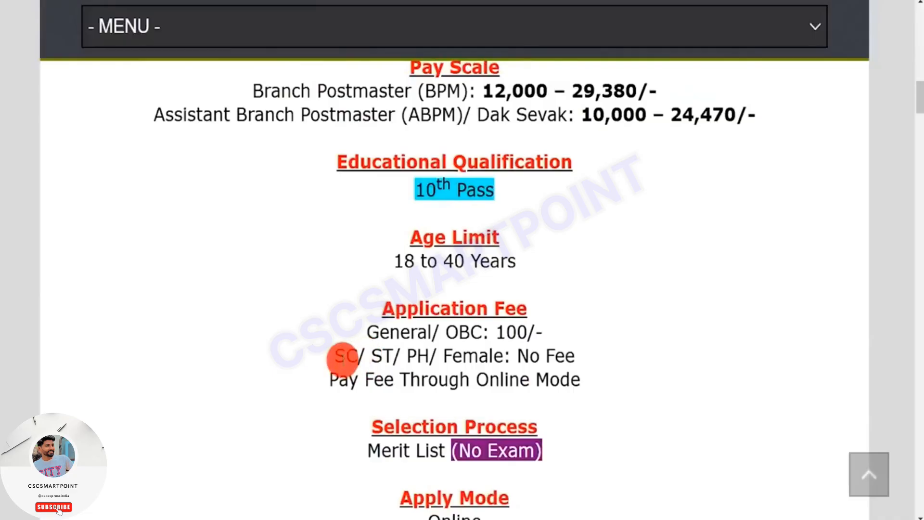
drag(342, 355, 576, 355)
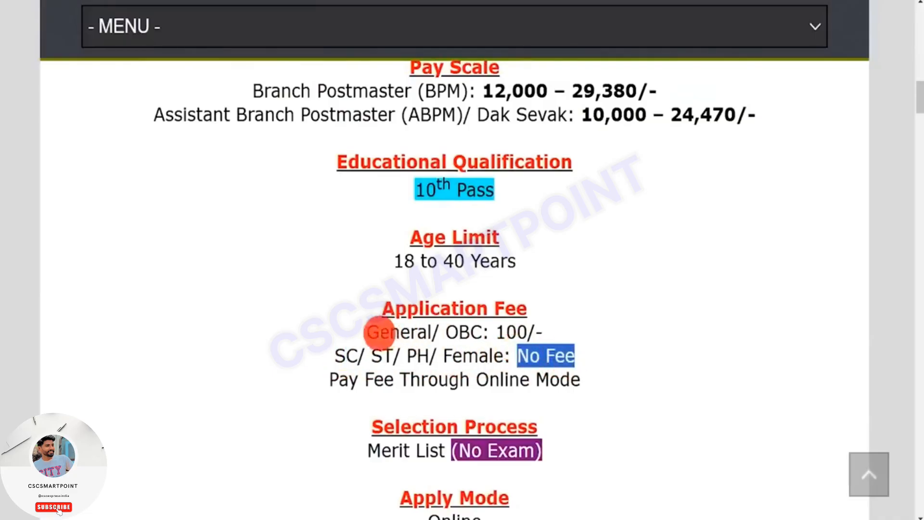
drag(379, 332, 513, 323)
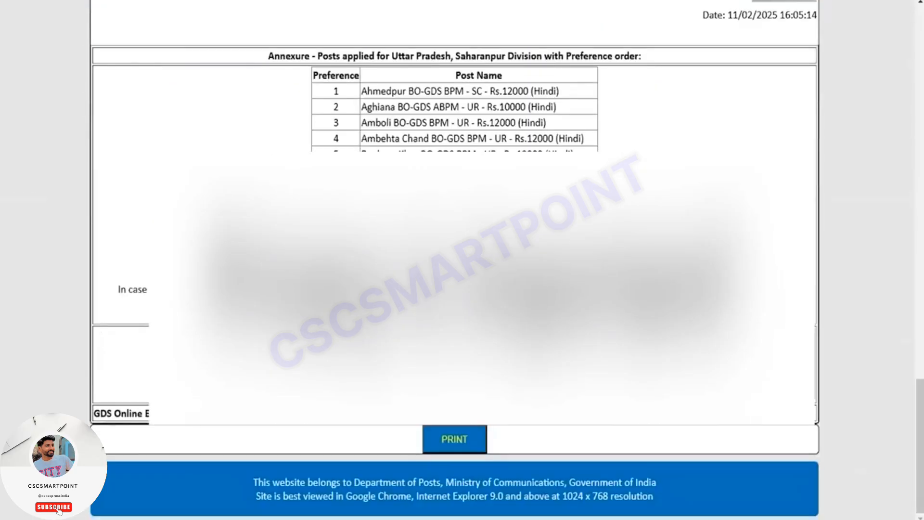
- Print the application form that includes the annexure of posts applied for in Saharanpur Division
click(469, 435)
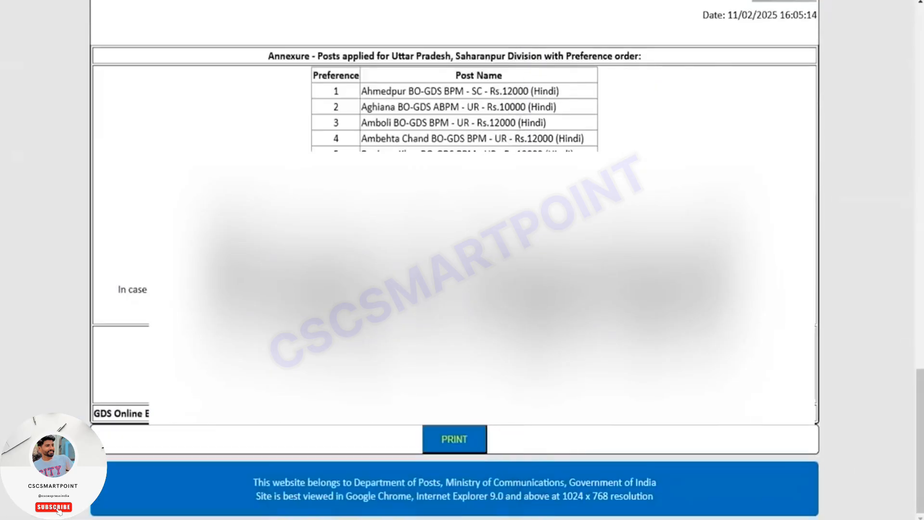